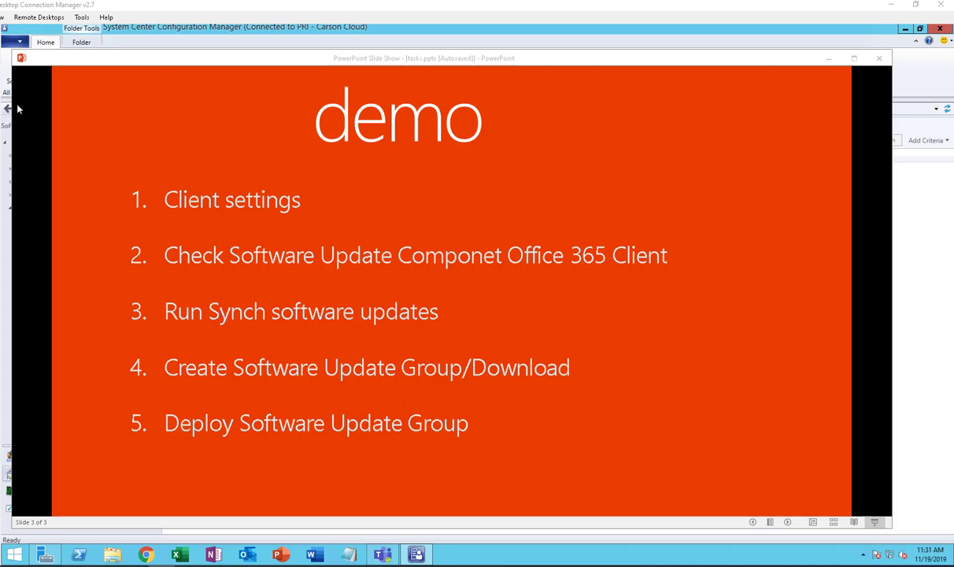
# - Switch to the Configuration Manager console and open the properties of Default Client Settings in the Administration workspace
pyautogui.hotkey('alt', 'Tab')
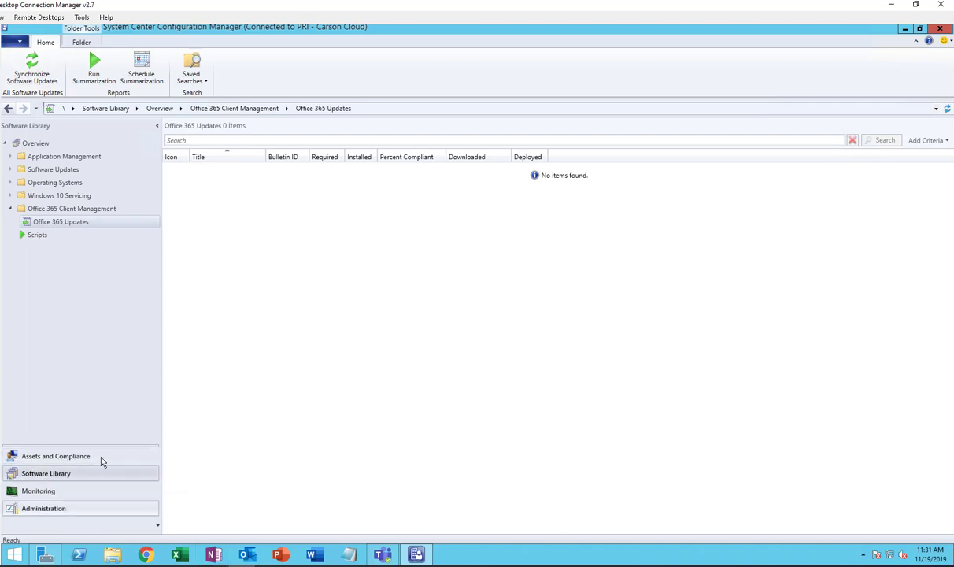
pyautogui.click(56, 509)
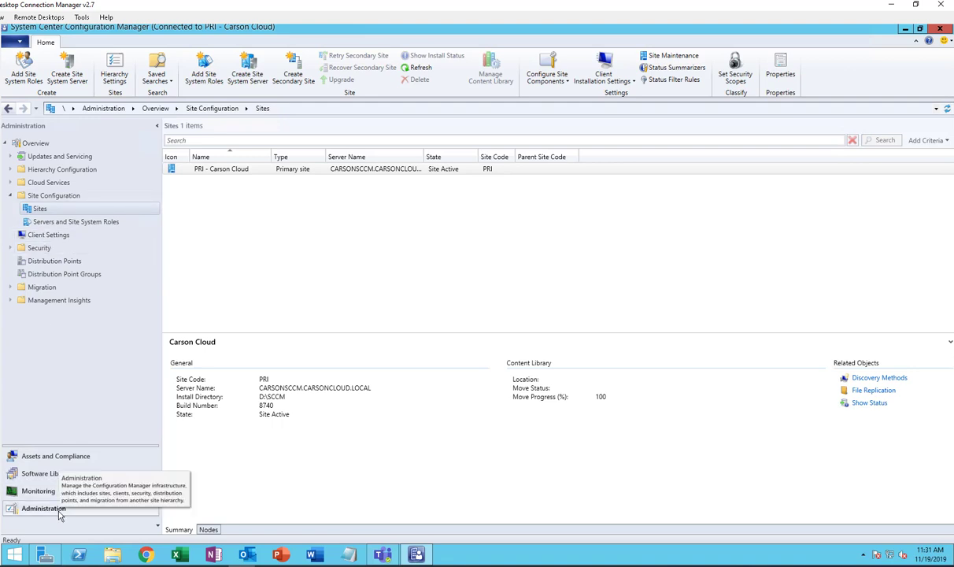
pyautogui.click(49, 235)
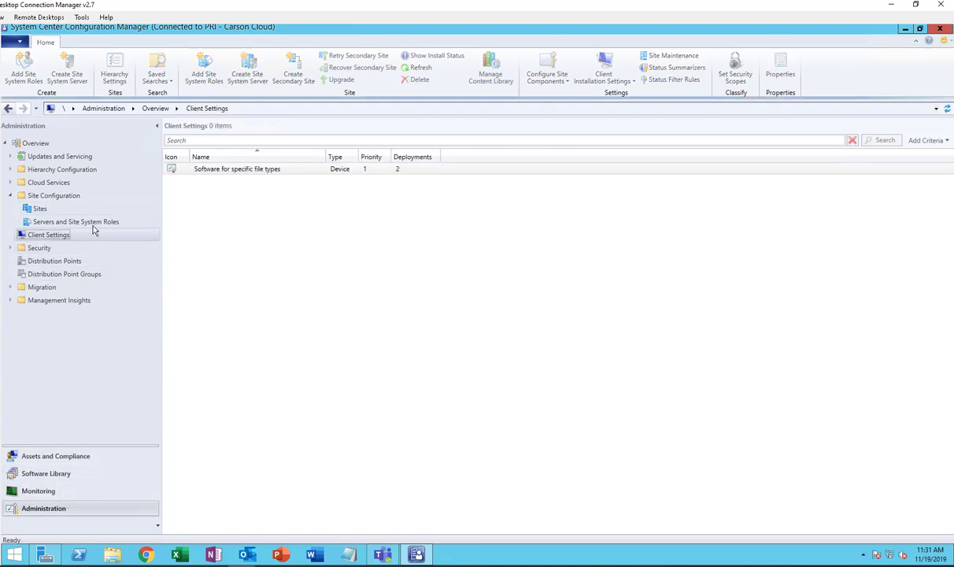
pyautogui.click(229, 180)
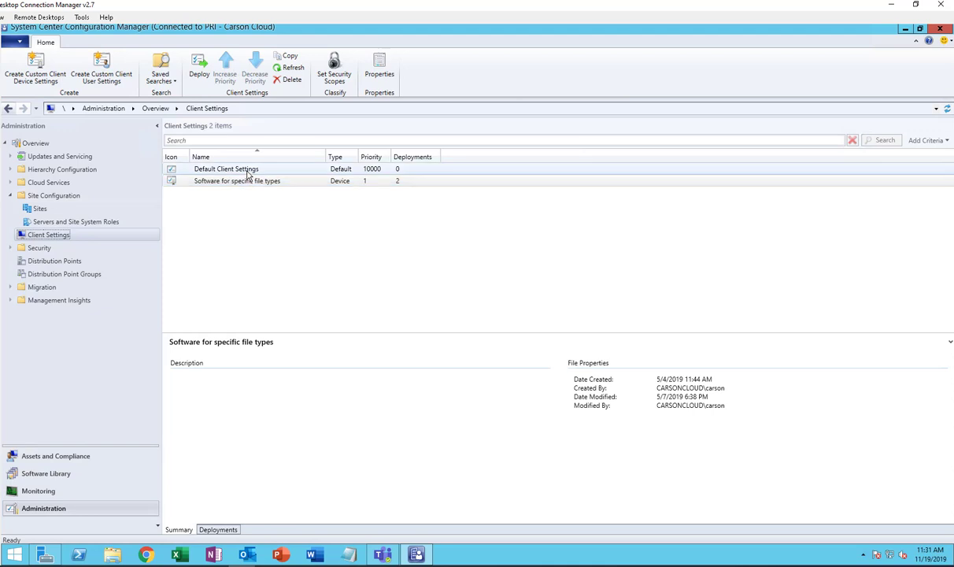
pyautogui.click(249, 170)
pyautogui.rightClick(249, 171)
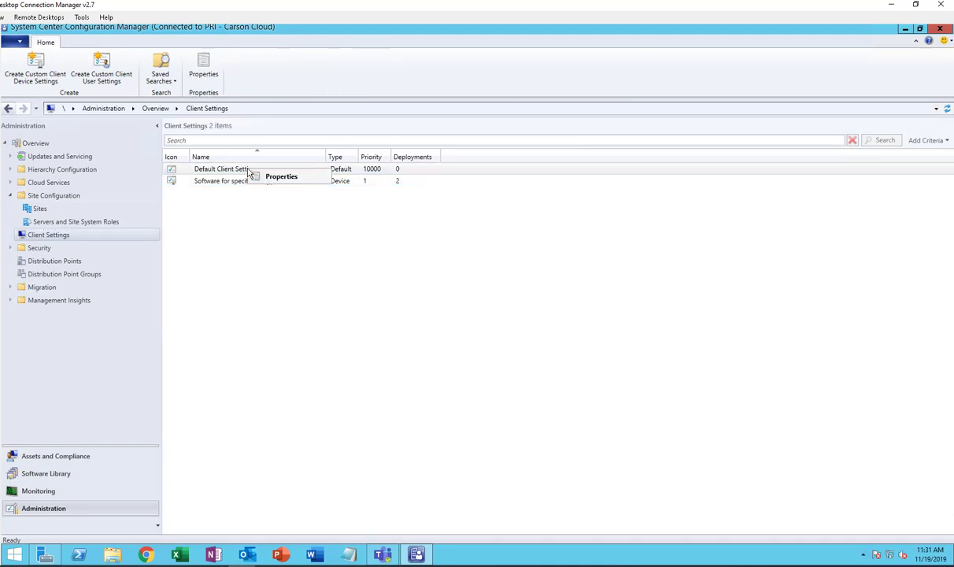
pyautogui.click(275, 178)
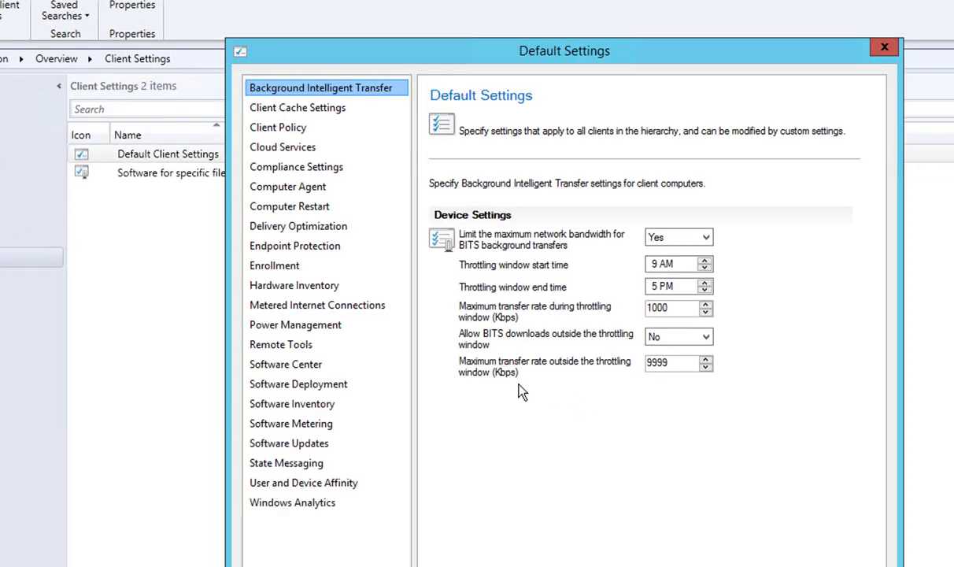
# - In the Software Updates client settings, set management of the Office 365 Client Agent to Yes and accept the default settings
pyautogui.click(339, 444)
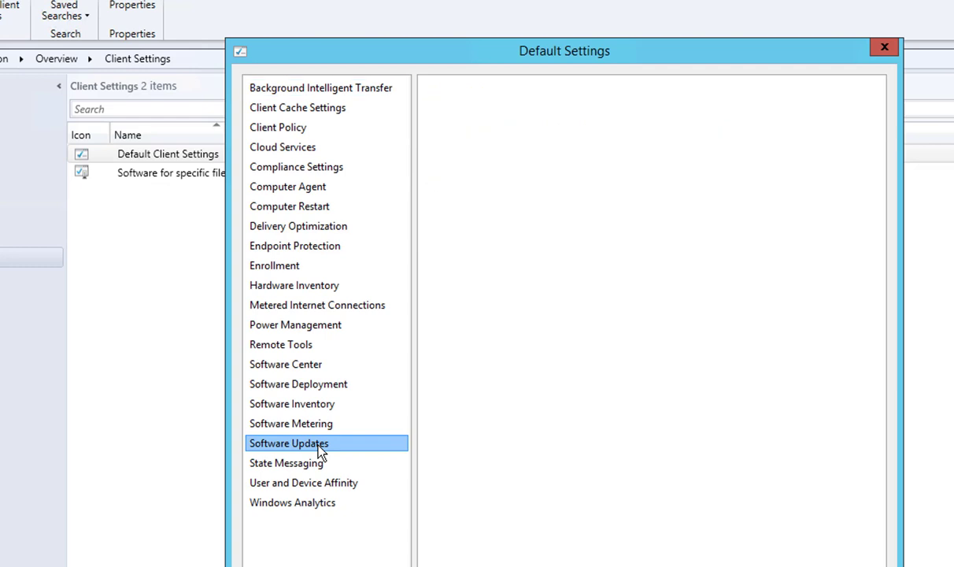
pyautogui.click(321, 461)
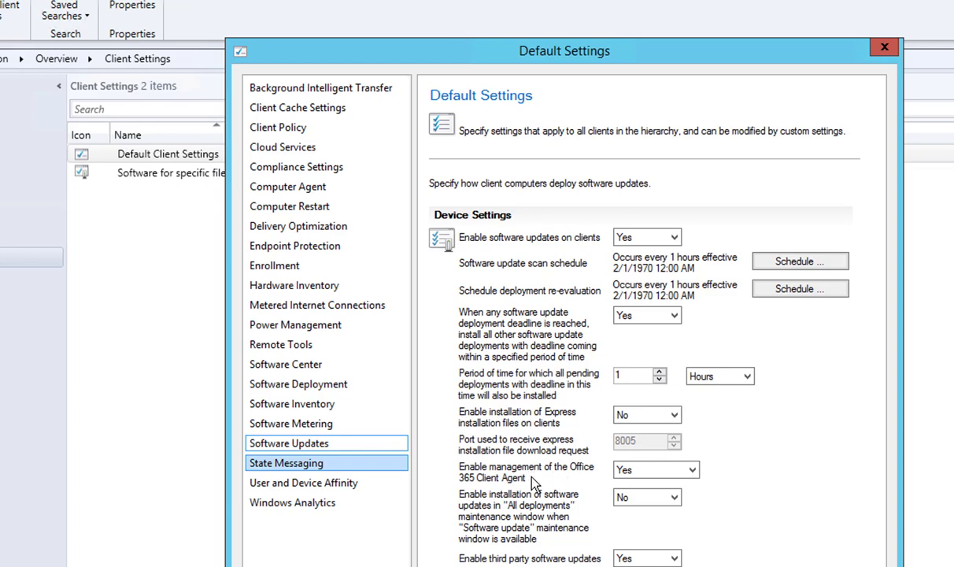
pyautogui.click(662, 471)
pyautogui.click(662, 470)
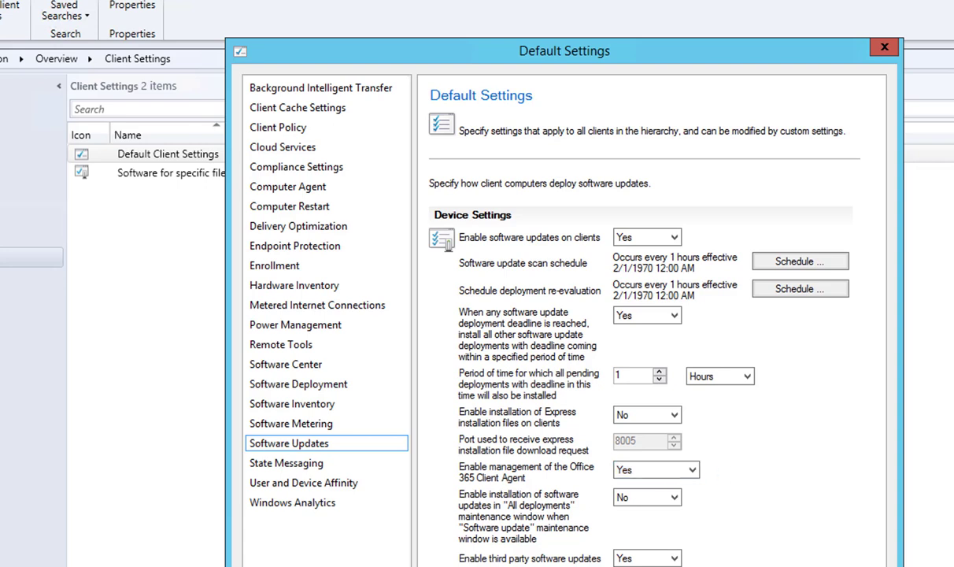
pyautogui.press('Return')
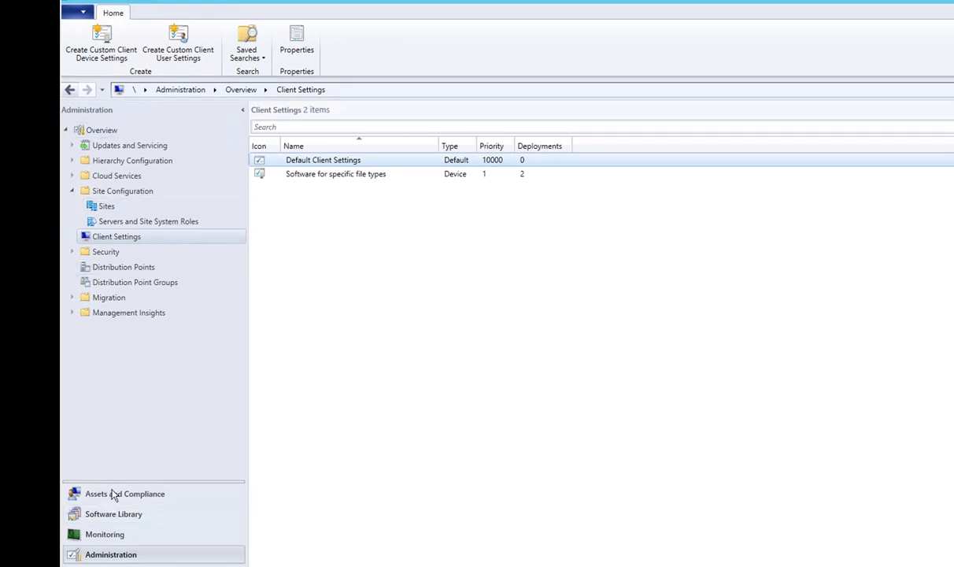
# - Open the Software Update Point component properties for the PRI primary site under Site Configuration
pyautogui.click(128, 520)
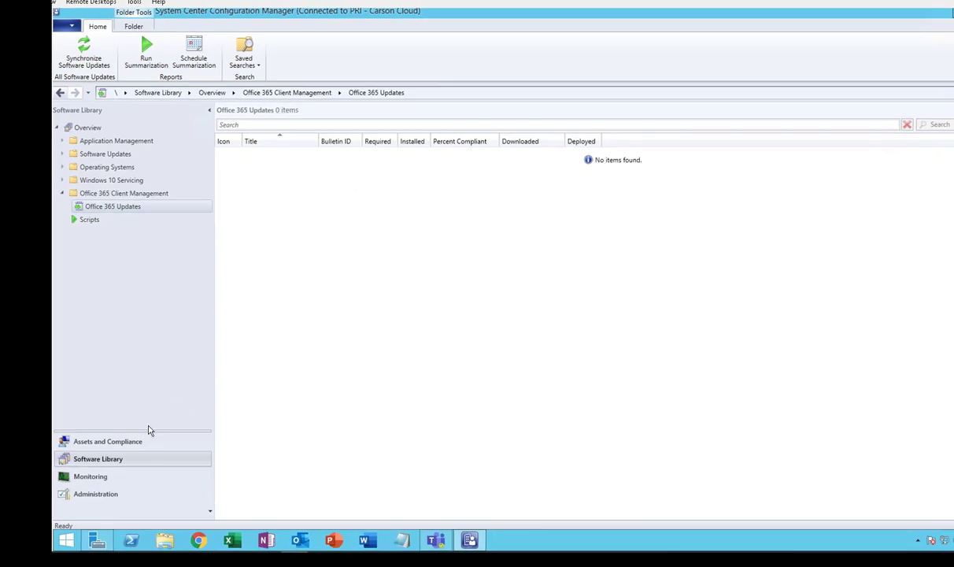
pyautogui.click(119, 494)
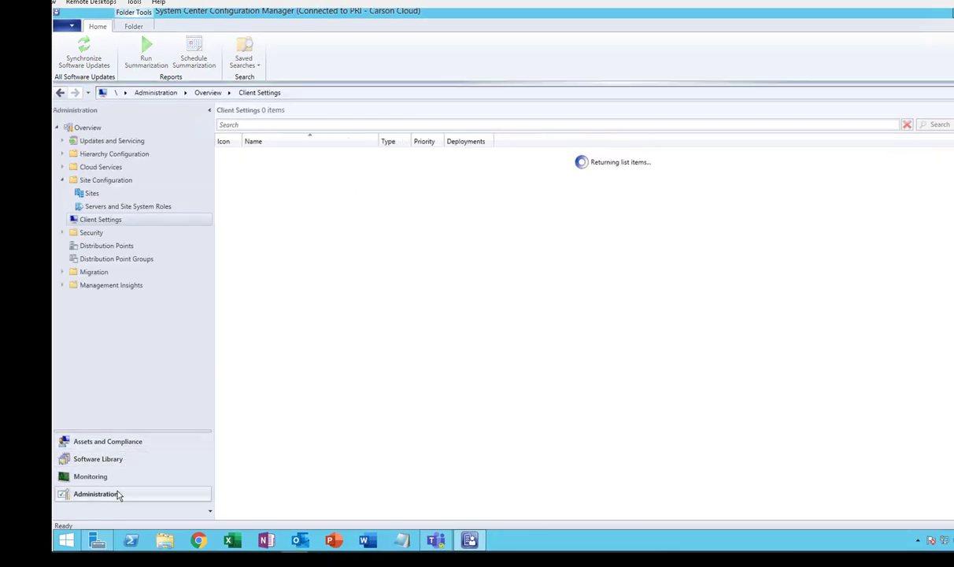
pyautogui.click(81, 181)
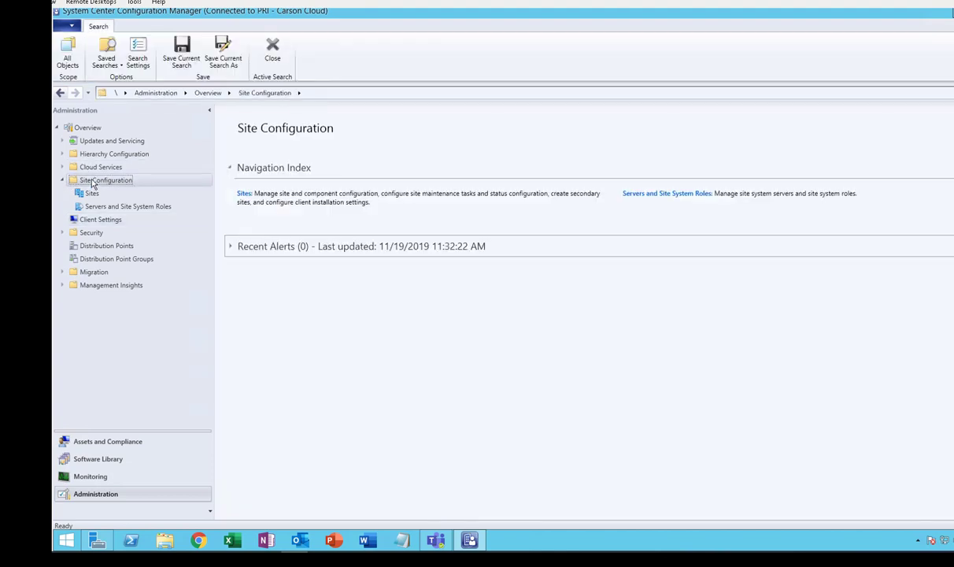
pyautogui.click(93, 193)
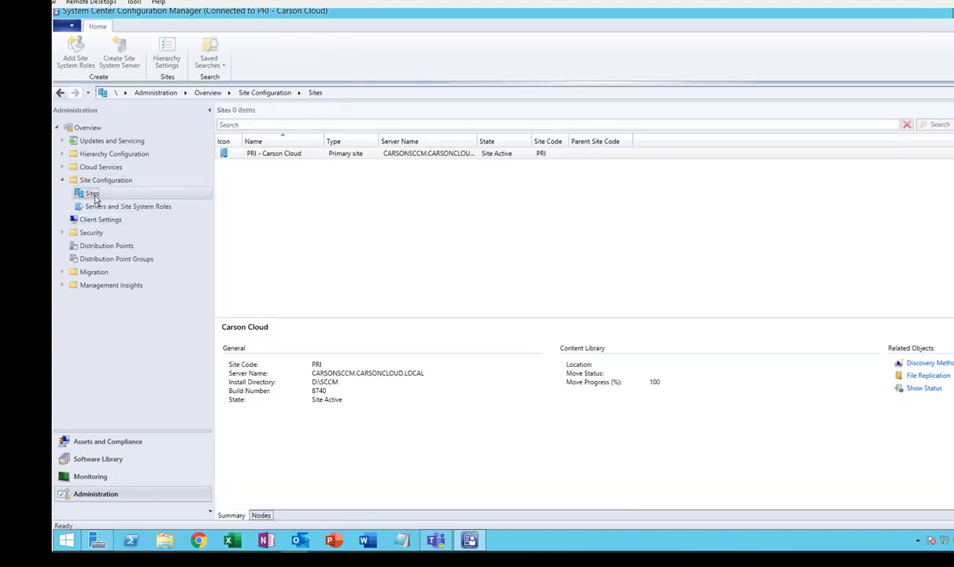
pyautogui.click(268, 154)
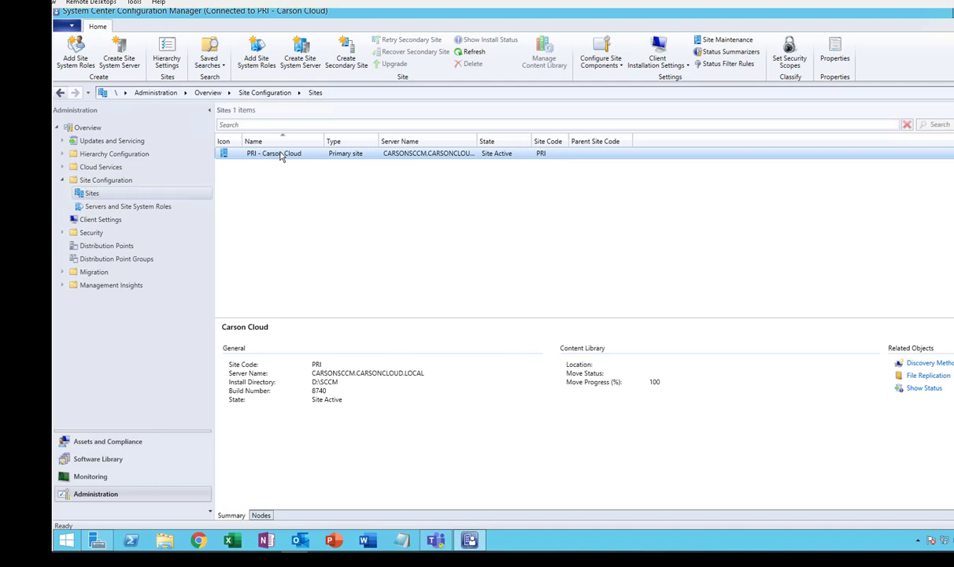
pyautogui.rightClick(281, 155)
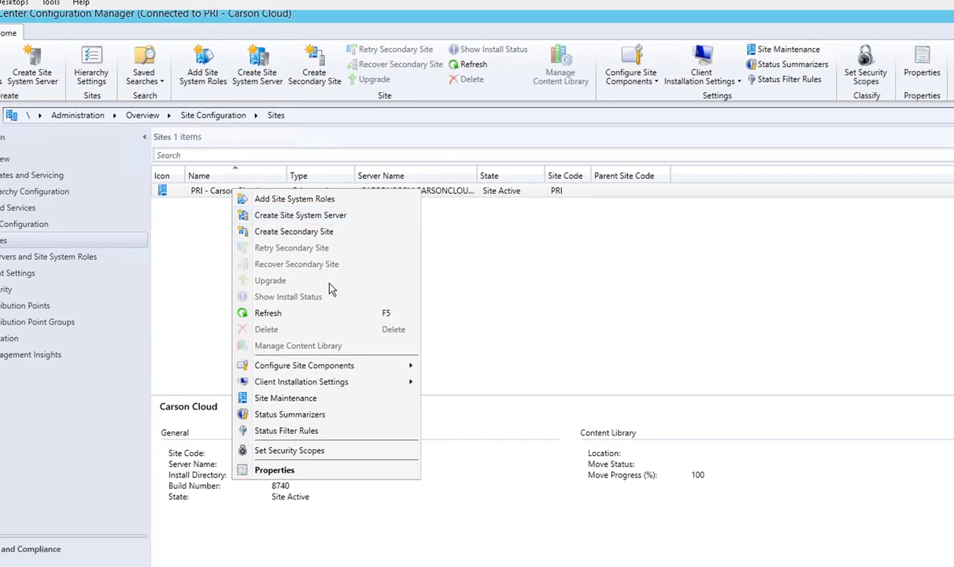
pyautogui.moveTo(329, 362)
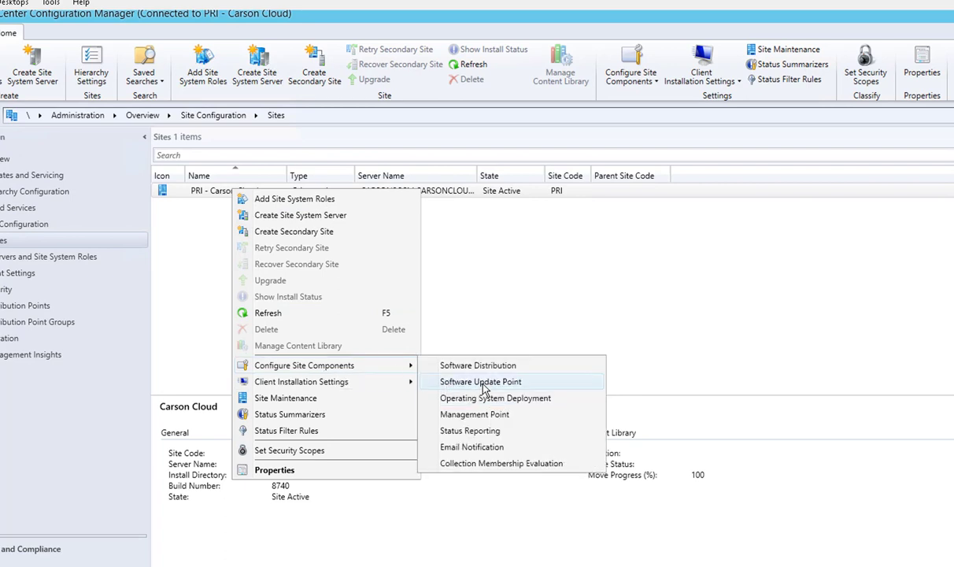
pyautogui.click(482, 384)
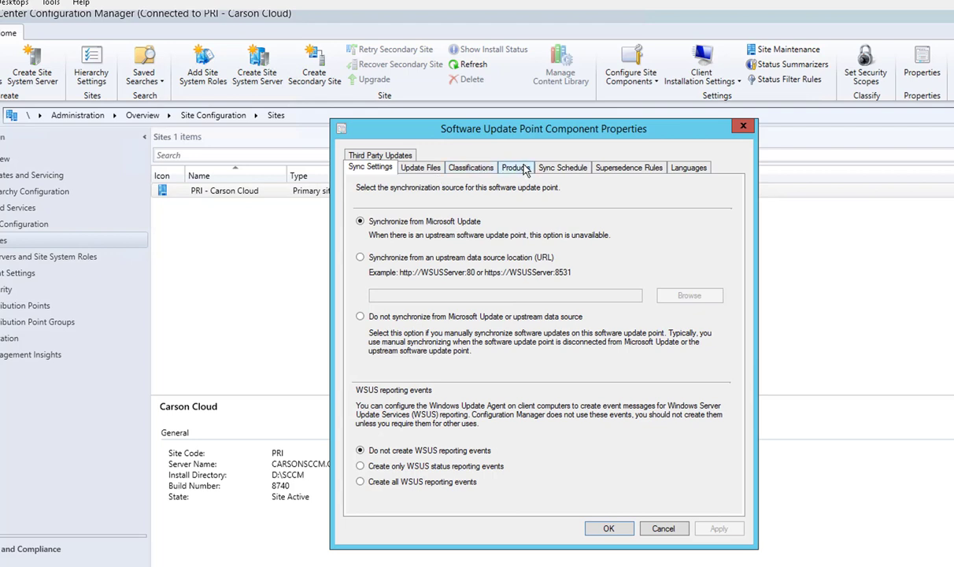
# - Check the software update classifications, enable the Office 365 Client product under Microsoft Office, and save the component properties
pyautogui.click(519, 168)
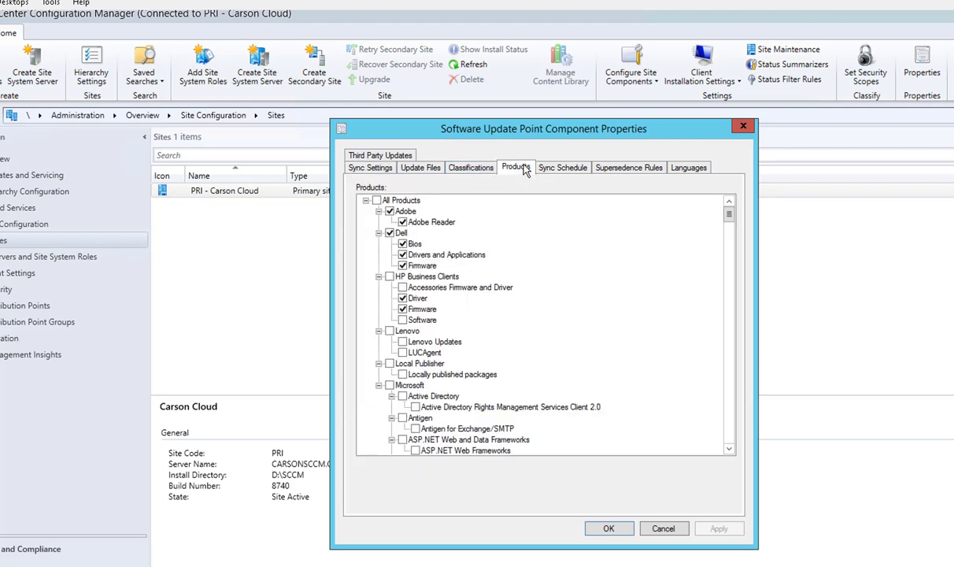
pyautogui.click(454, 172)
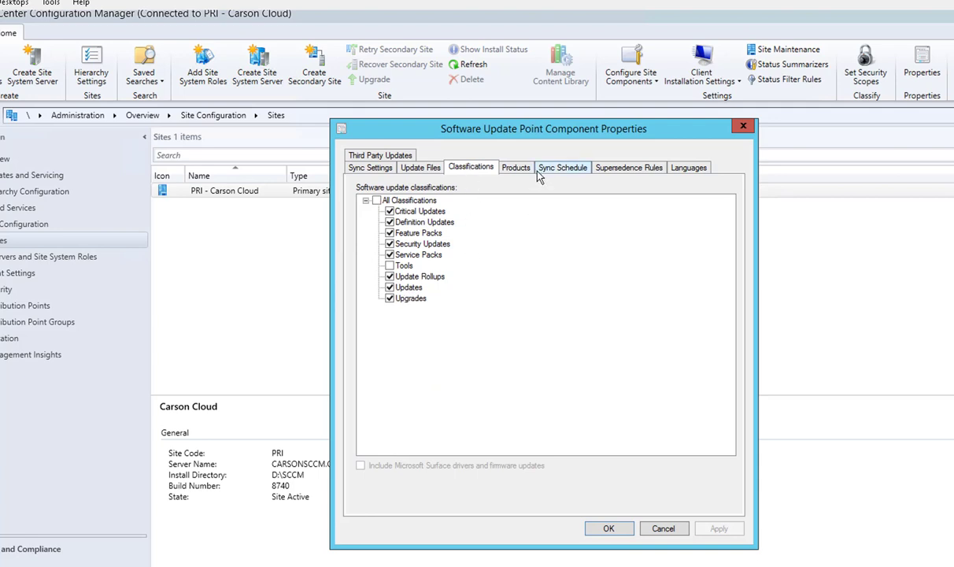
pyautogui.click(516, 169)
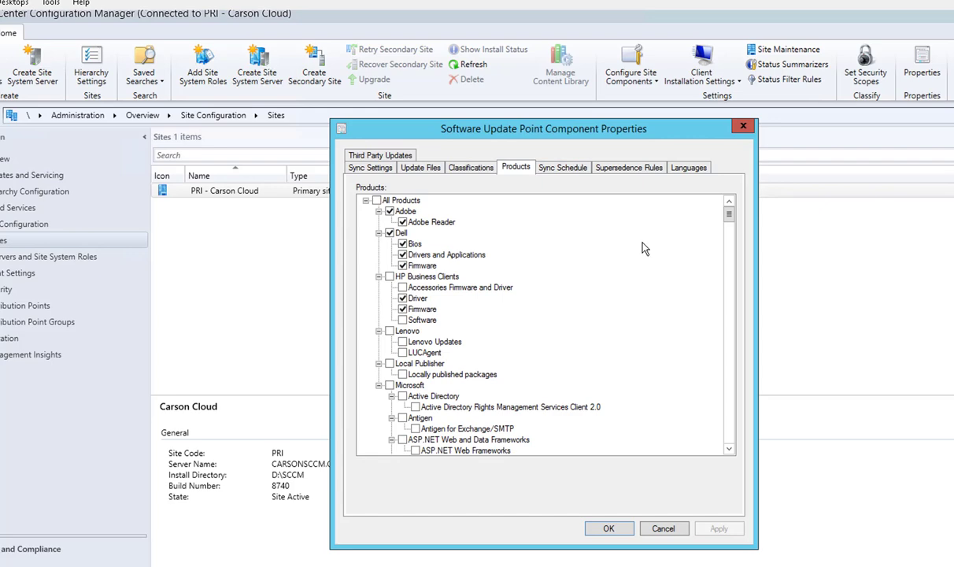
pyautogui.moveTo(731, 219); pyautogui.dragTo(739, 307)
pyautogui.click(417, 385)
pyautogui.scroll(1, 728, 309)
pyautogui.scroll(-2, 728, 308)
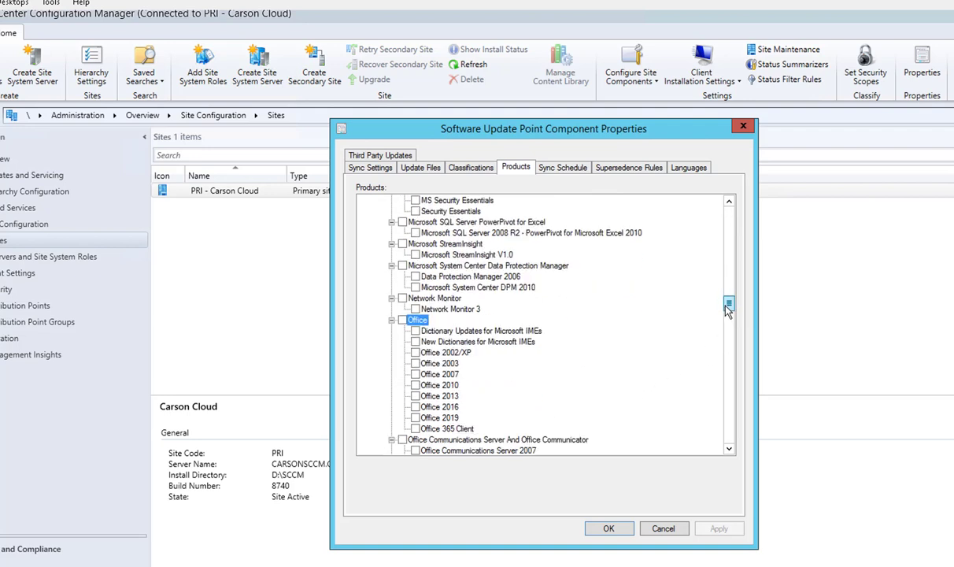
pyautogui.click(415, 429)
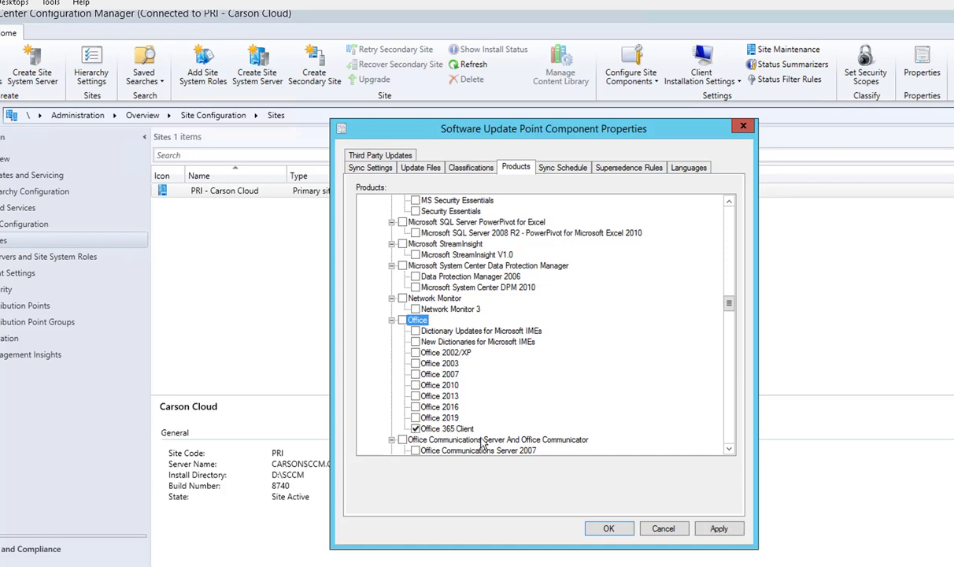
pyautogui.click(719, 529)
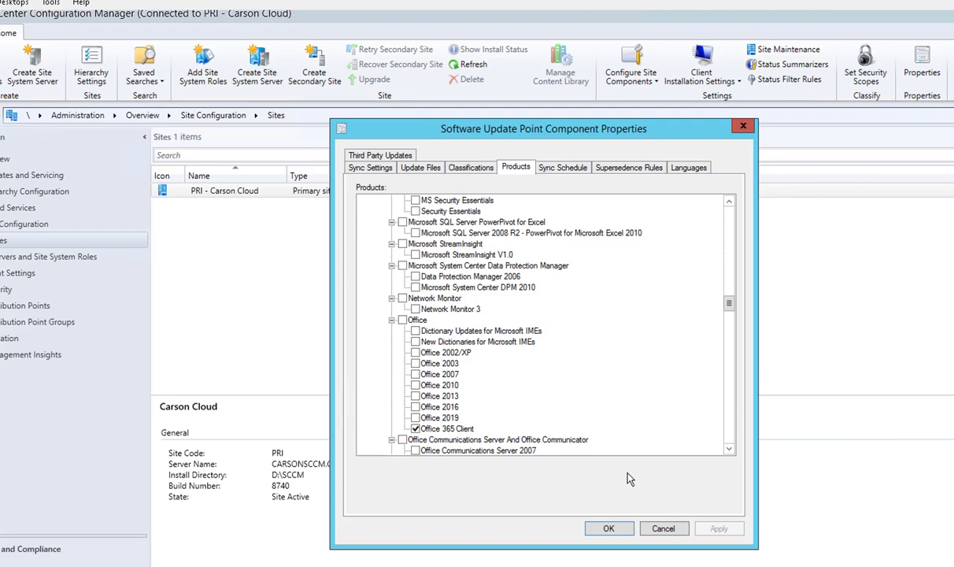
pyautogui.click(608, 528)
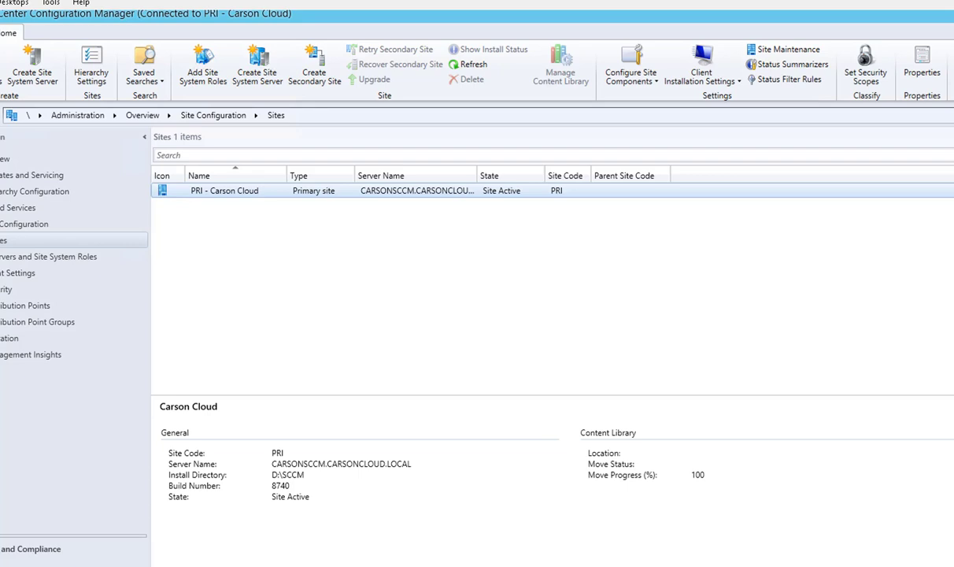
# - Start and confirm a site-wide software update synchronization from All Software Updates in the Software Library
pyautogui.hotkey('alt', 'Tab')
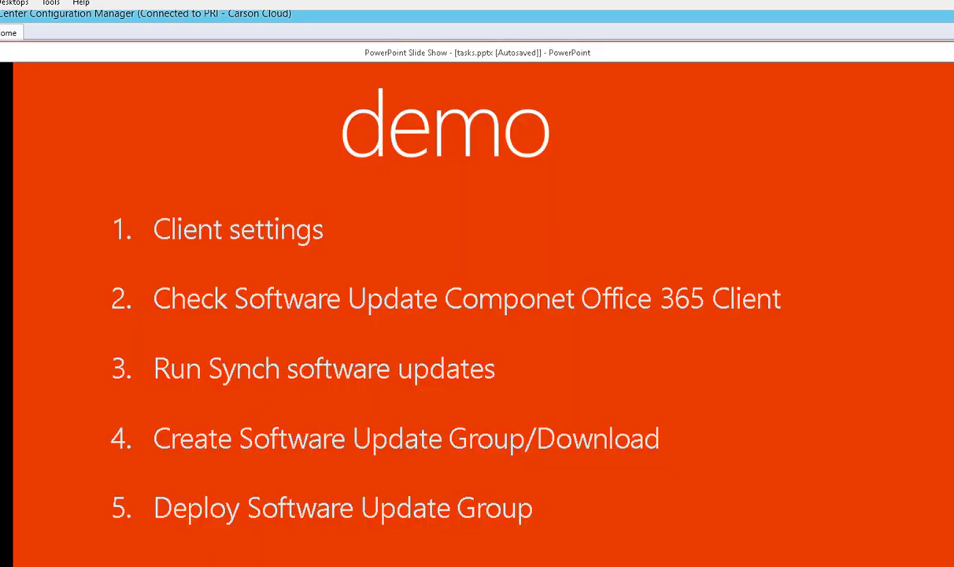
pyautogui.hotkey('alt', 'Tab')
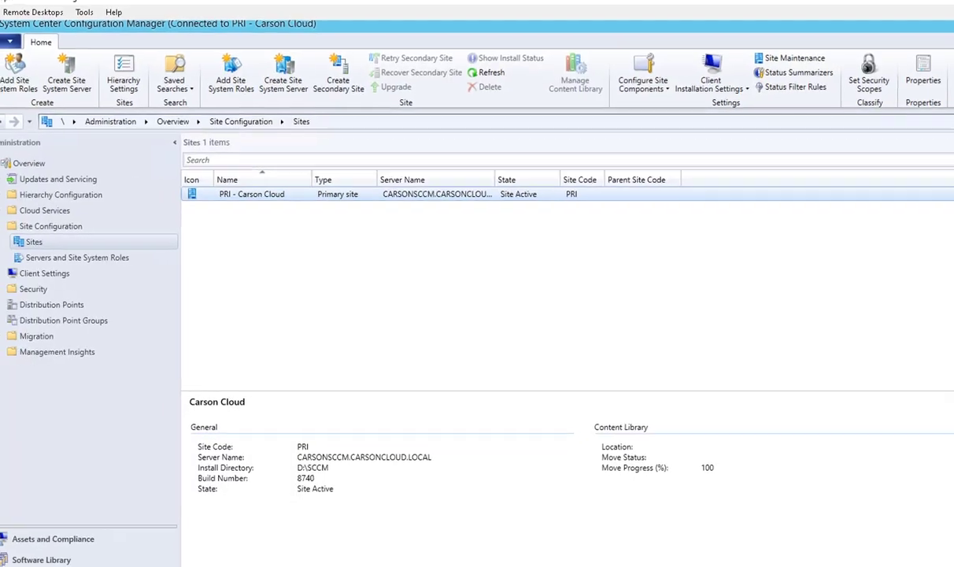
pyautogui.click(75, 556)
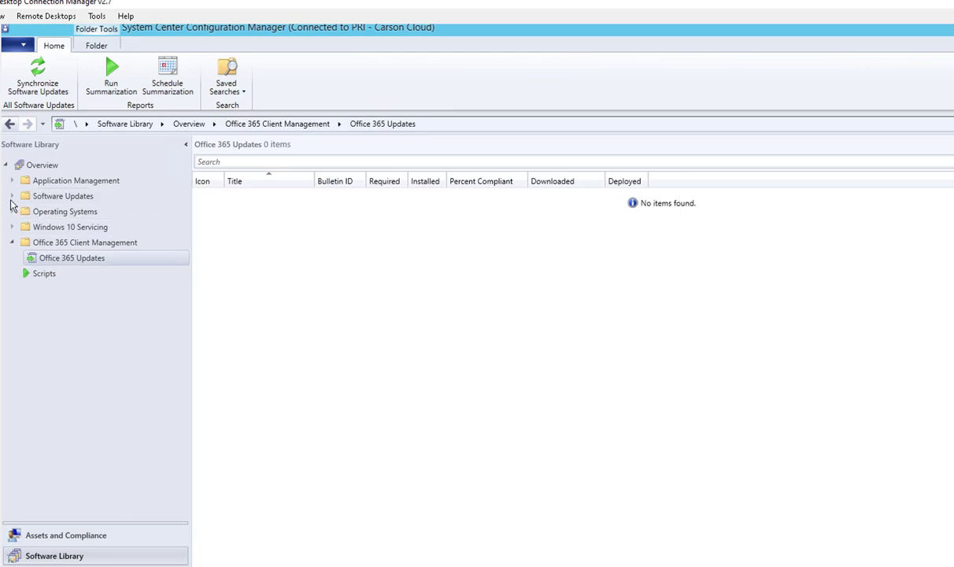
pyautogui.click(11, 197)
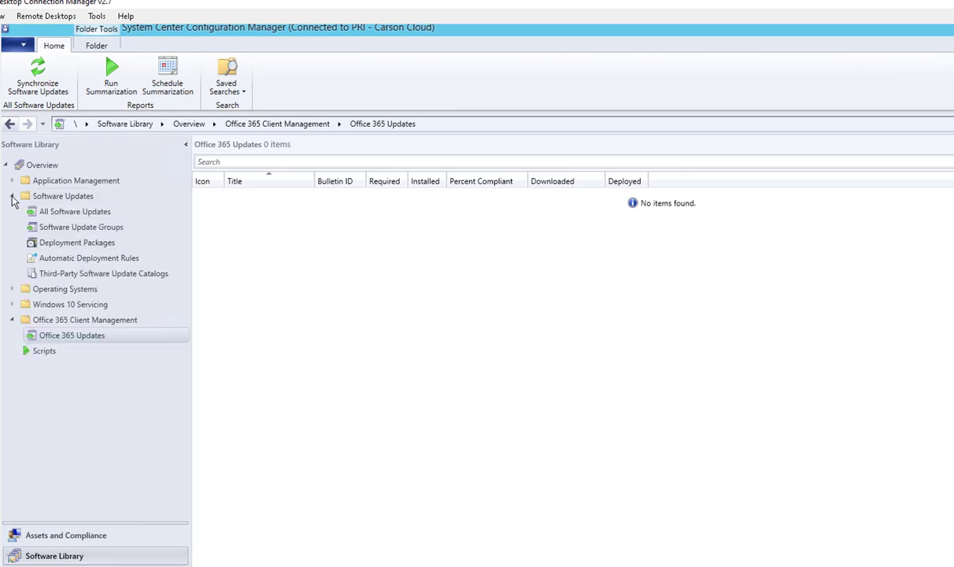
pyautogui.click(66, 214)
pyautogui.rightClick(65, 213)
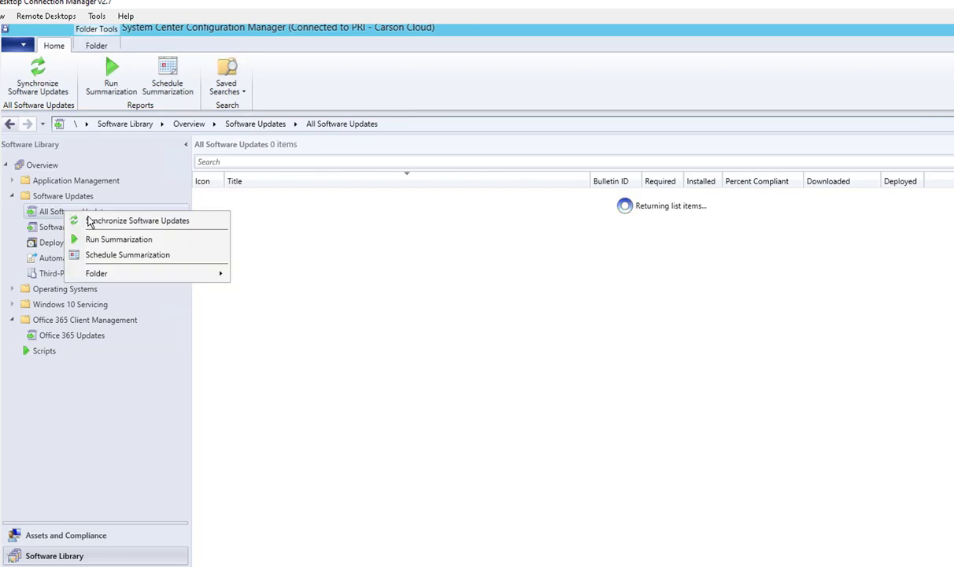
pyautogui.click(146, 223)
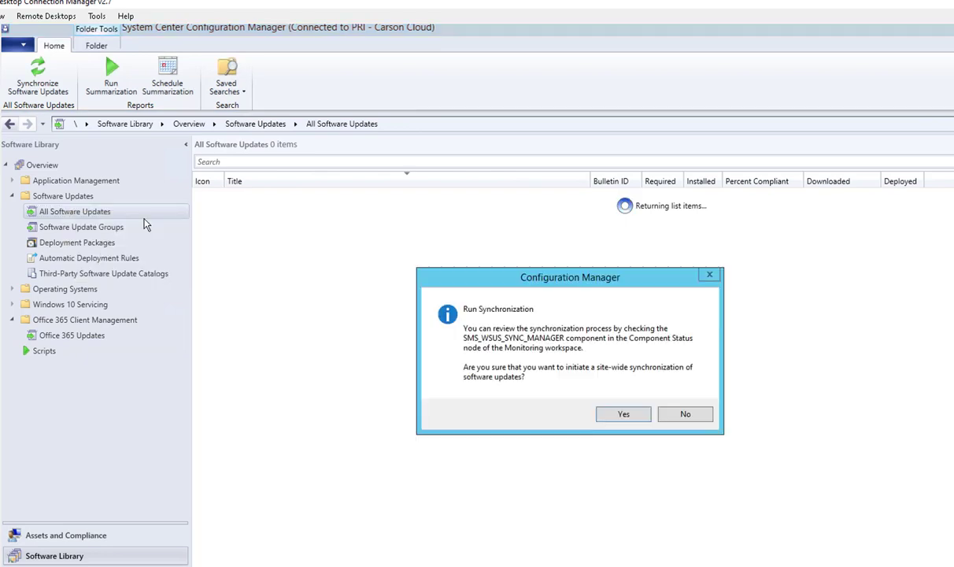
pyautogui.click(614, 423)
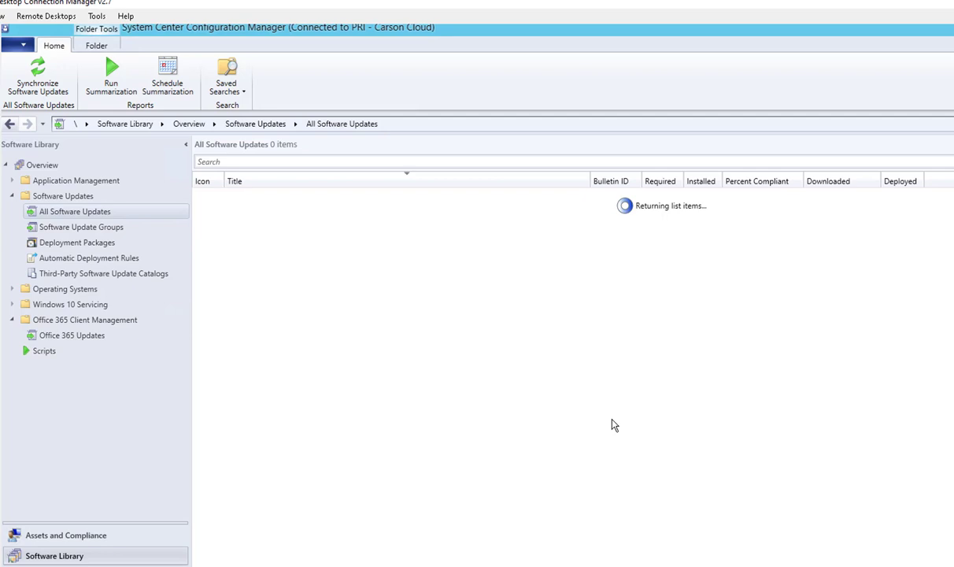
# - Start and confirm another software update synchronization from Office 365 Updates under Office 365 Client Management
pyautogui.click(72, 336)
pyautogui.rightClick(69, 341)
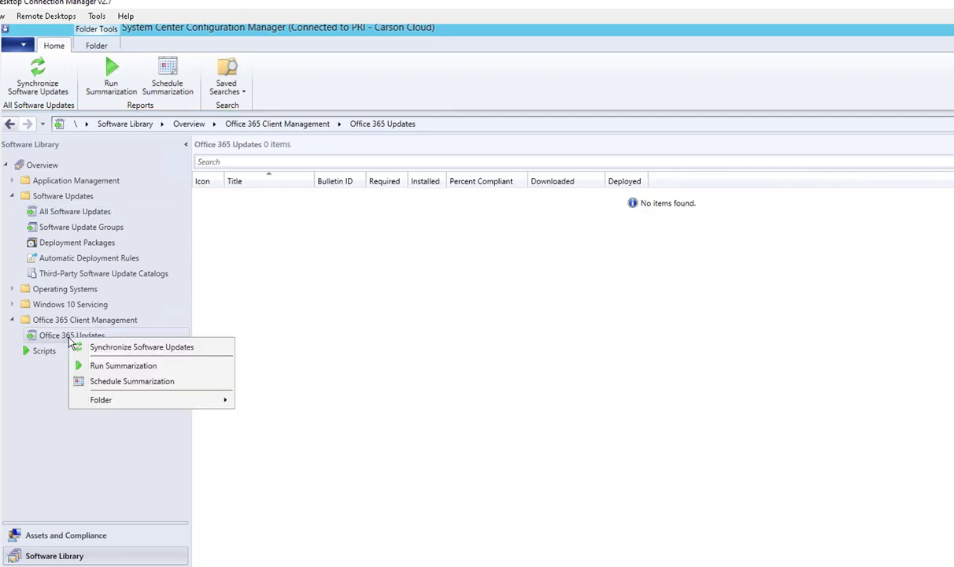
pyautogui.click(146, 347)
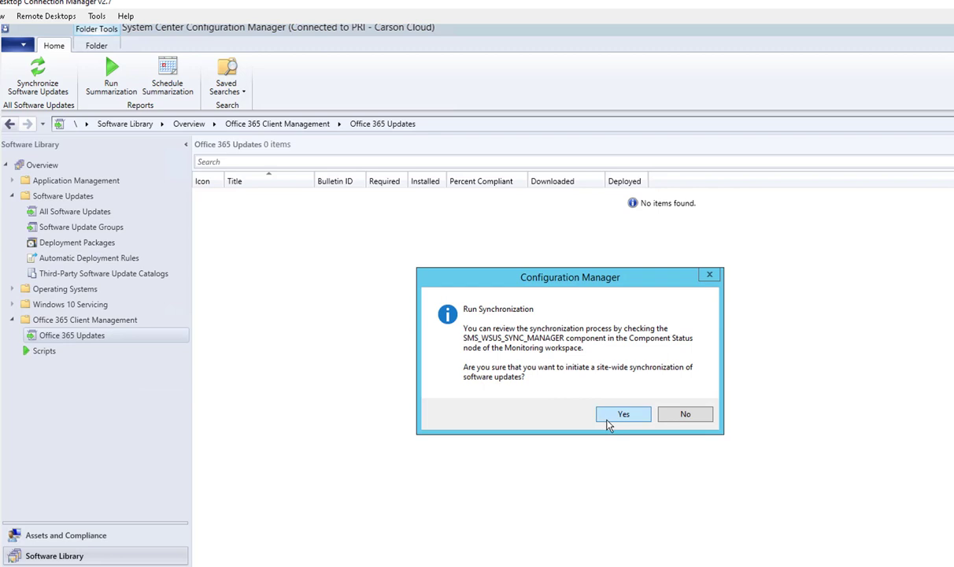
pyautogui.click(613, 414)
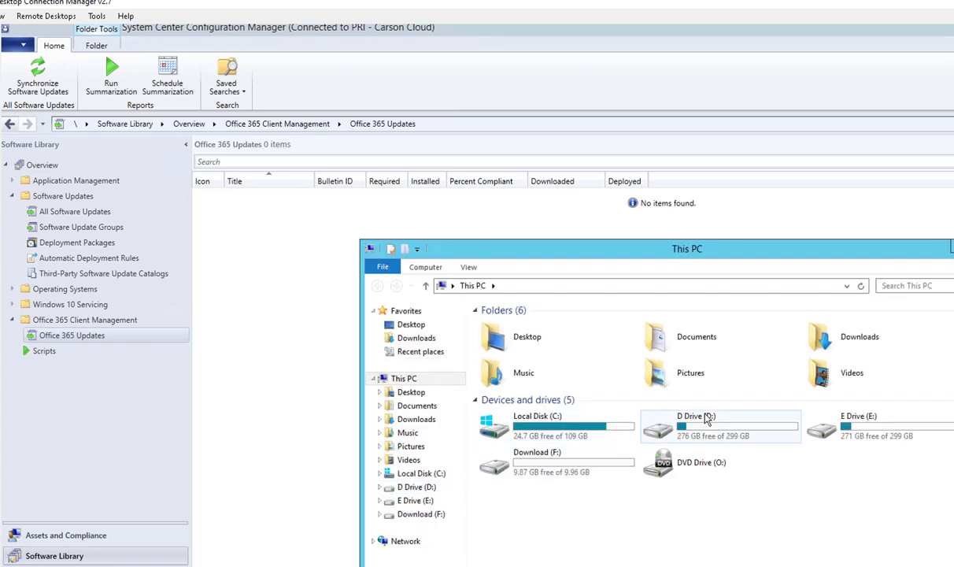
# - Open wsyncmgr.log from the D:\SCCM\Logs folder and examine its latest synchronization entries
pyautogui.doubleClick(706, 418)
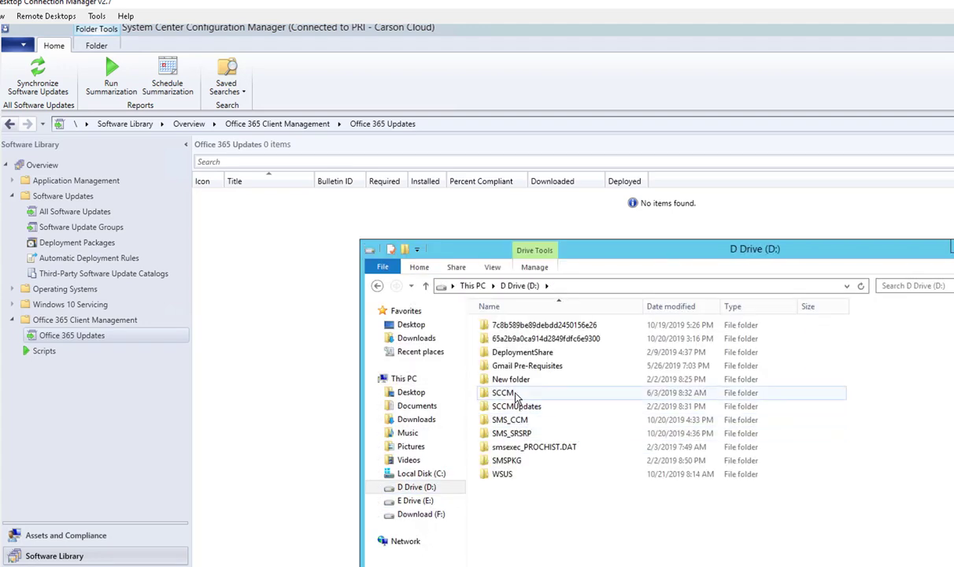
pyautogui.doubleClick(517, 397)
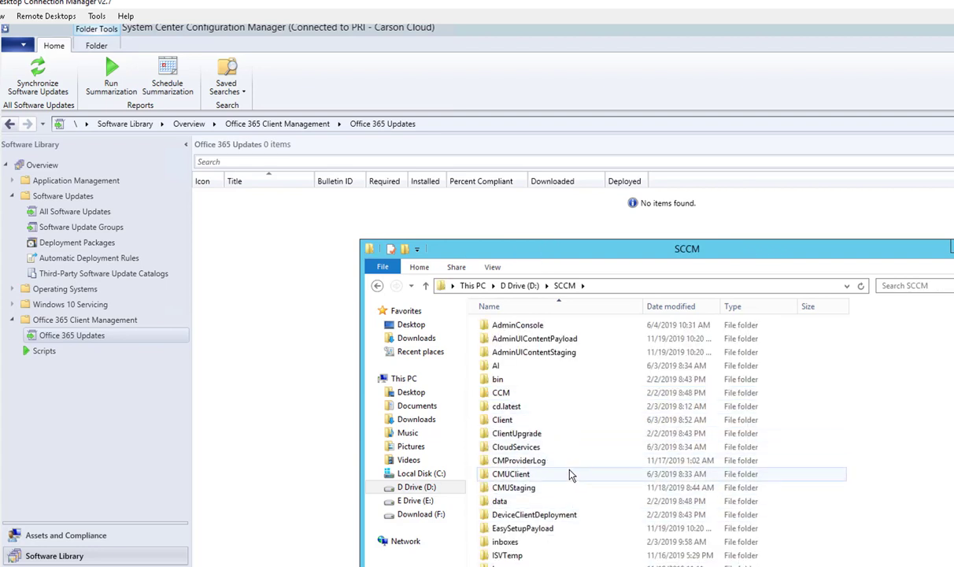
pyautogui.scroll(-3, 539, 444)
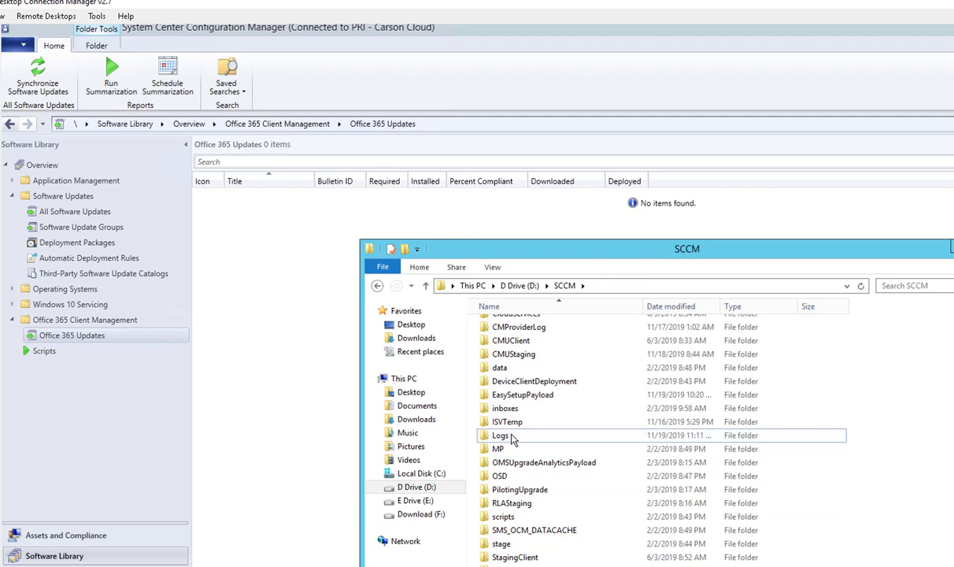
pyautogui.doubleClick(502, 435)
pyautogui.press('w')
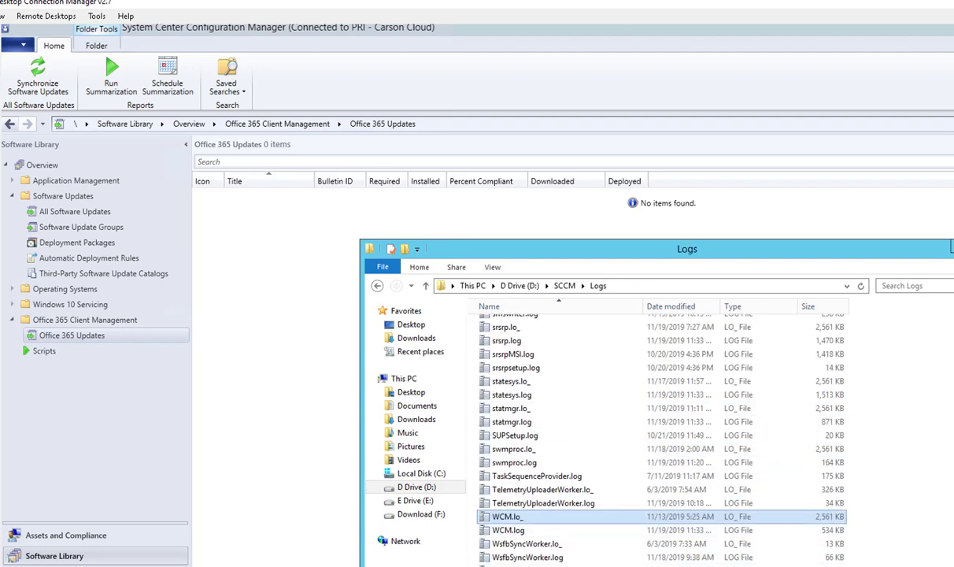
pyautogui.press('Return')
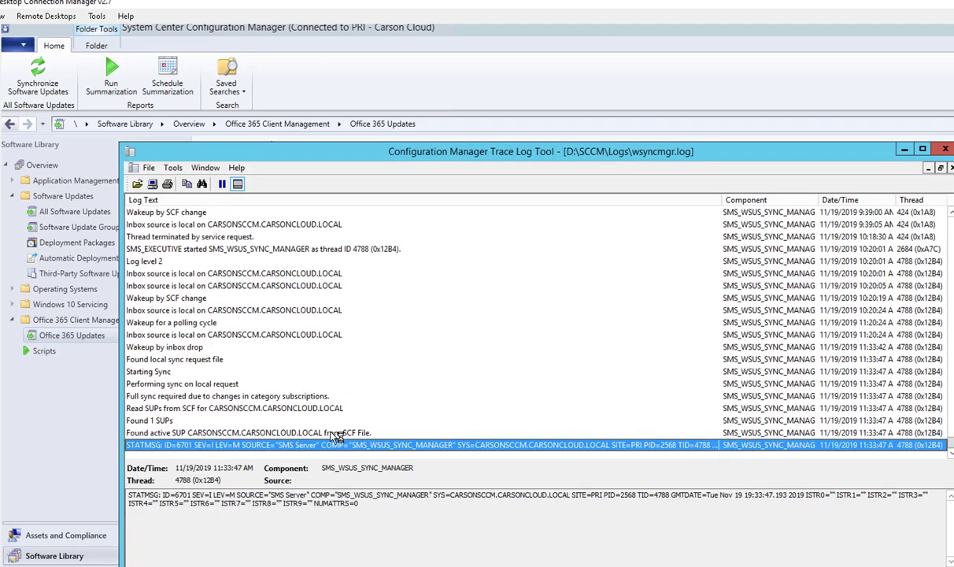
pyautogui.click(345, 434)
pyautogui.click(335, 445)
# - Check and refresh the Software Update Point Synchronization Status in the Monitoring workspace, comparing it with the wsyncmgr.log entries
pyautogui.click(59, 551)
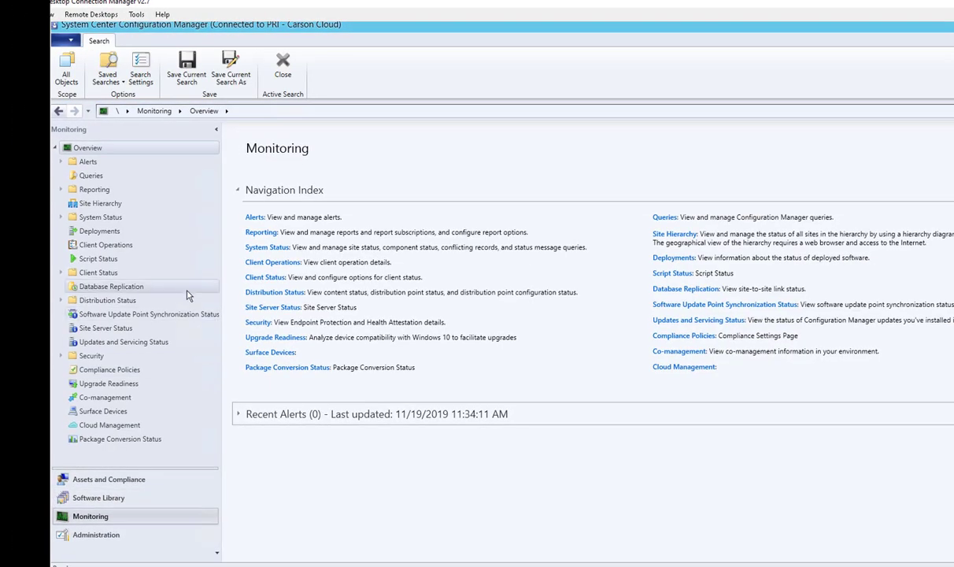
pyautogui.click(169, 315)
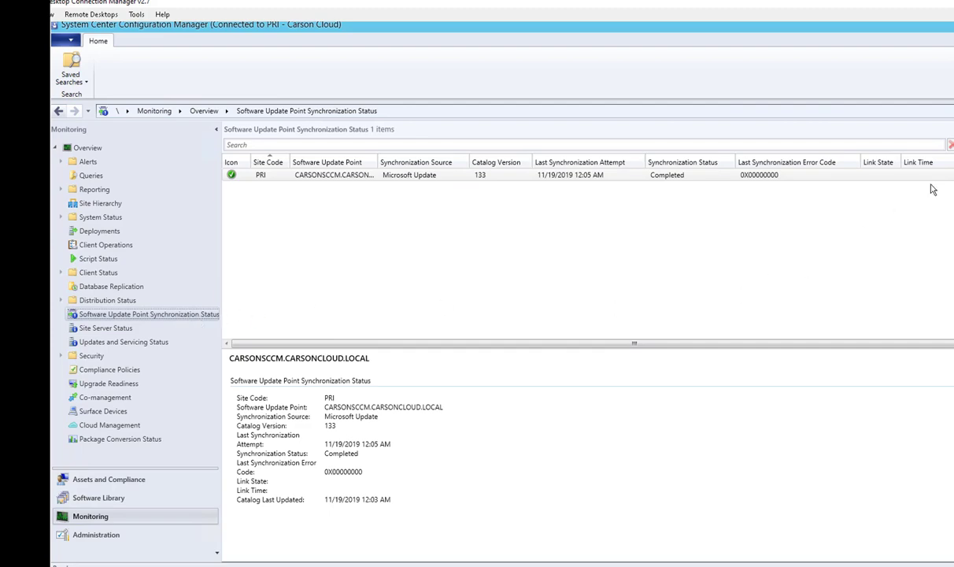
pyautogui.press('F5')
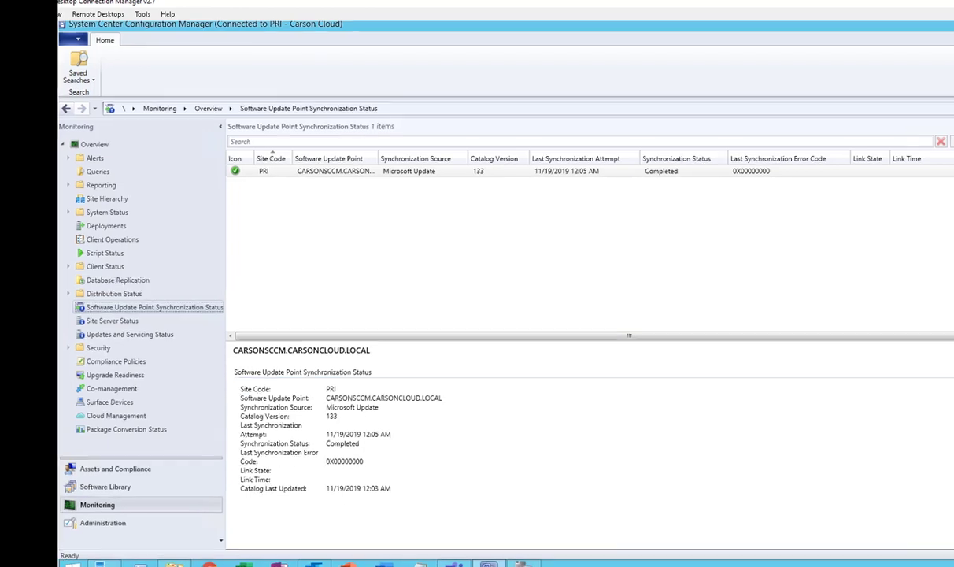
pyautogui.moveTo(522, 564)
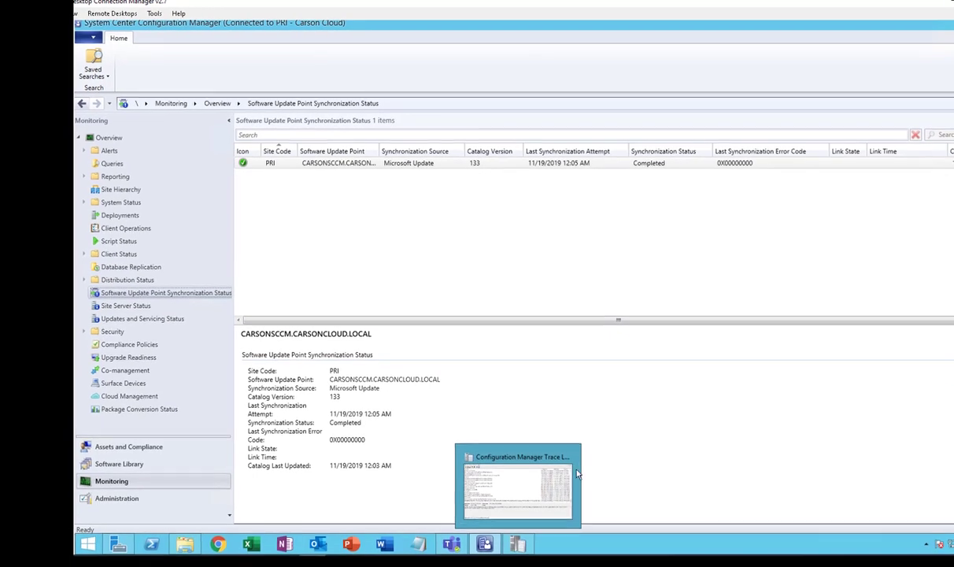
pyautogui.click(522, 545)
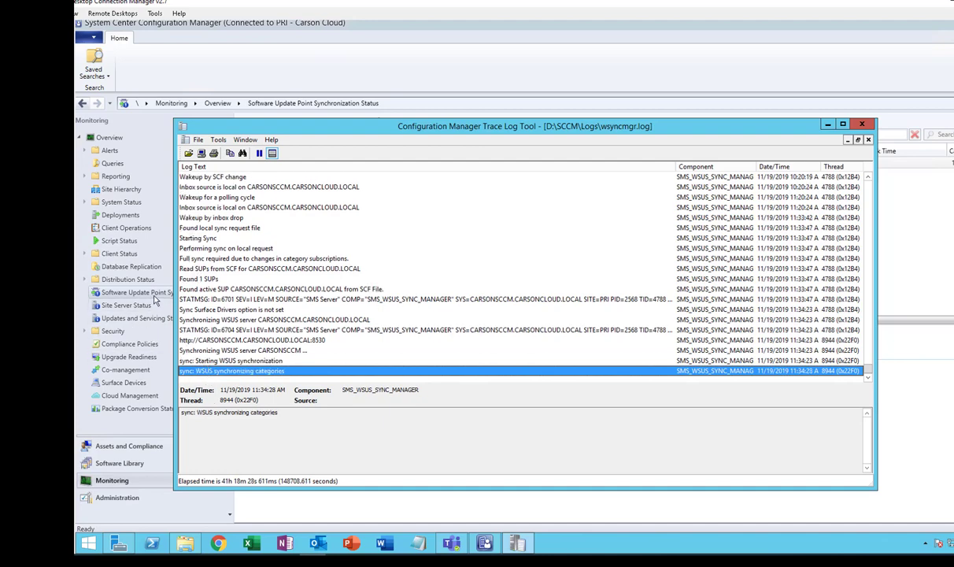
pyautogui.click(155, 295)
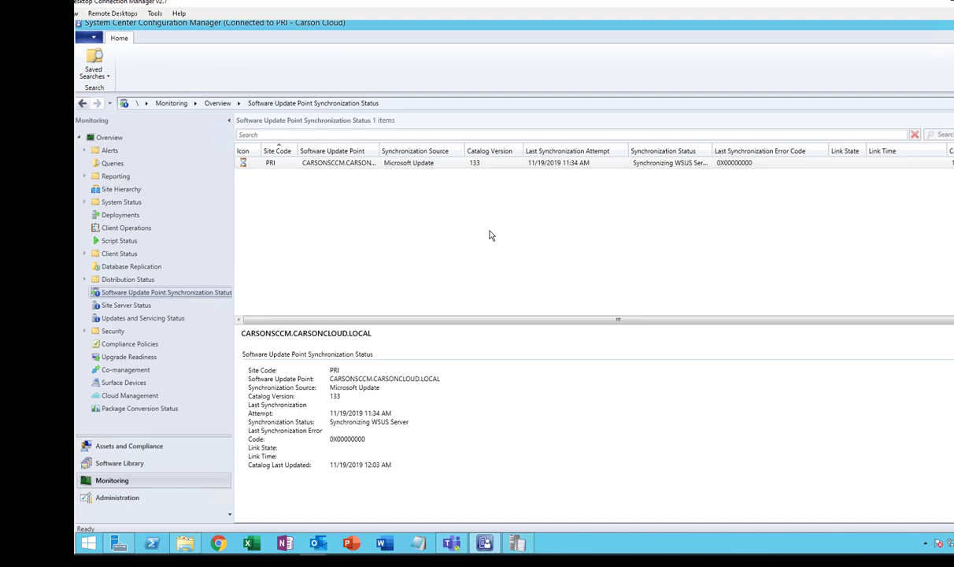
pyautogui.click(420, 166)
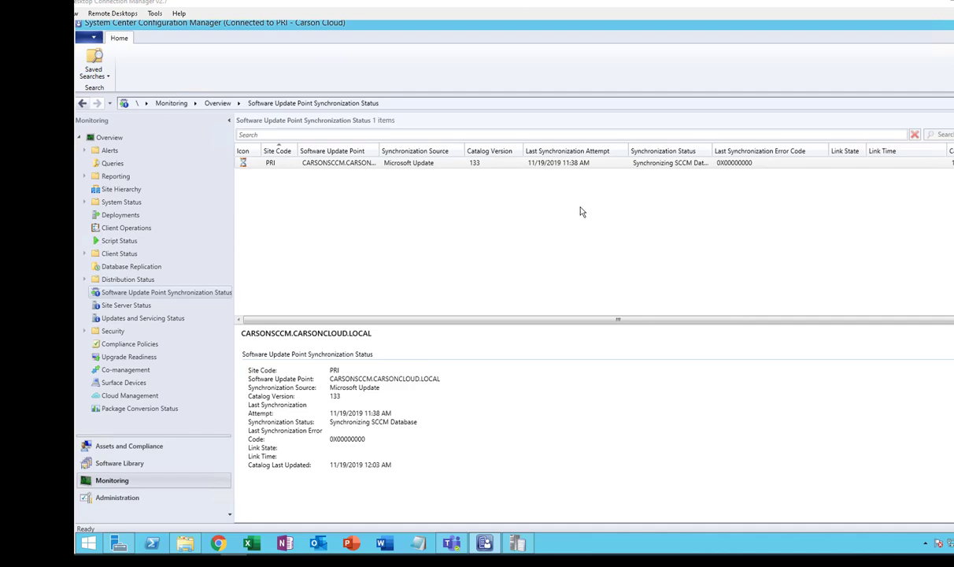
# - Return to wsyncmgr.log in the trace log tool and examine the skipped-update and synchronization progress entries
pyautogui.click(517, 543)
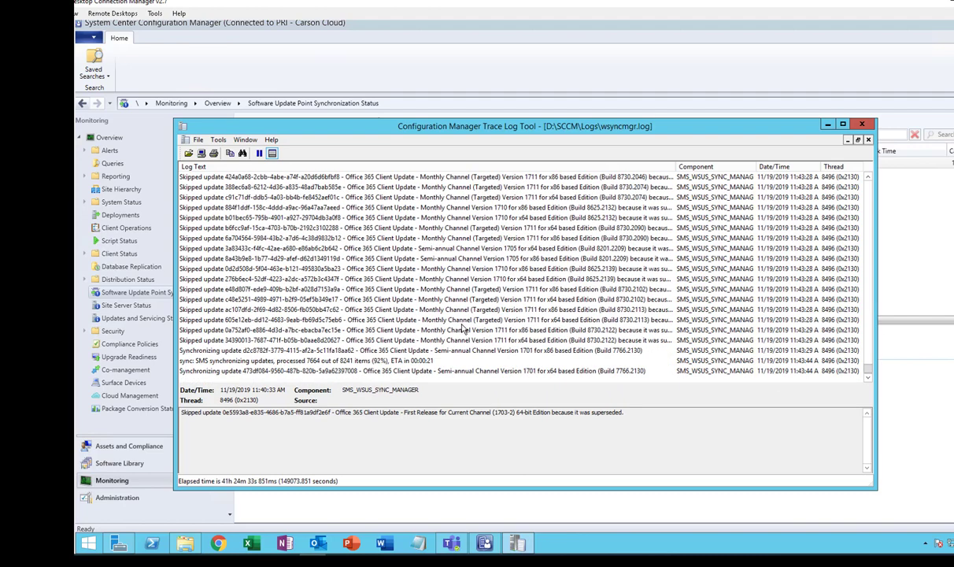
pyautogui.click(437, 319)
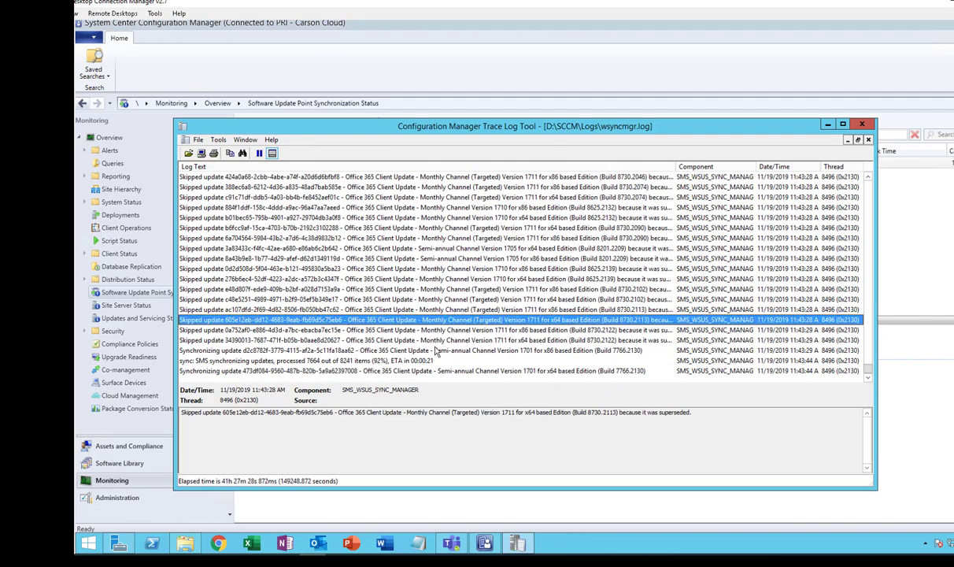
pyautogui.click(332, 362)
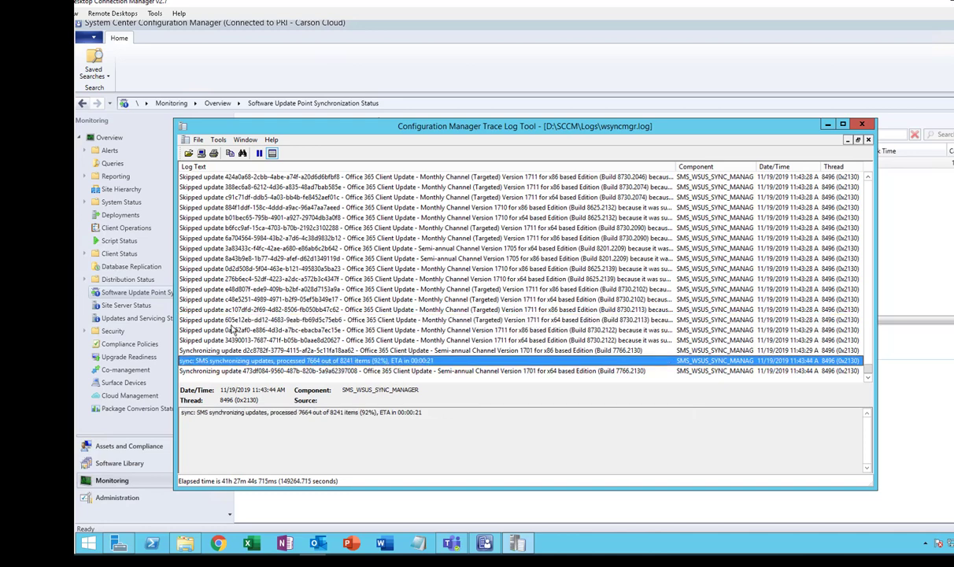
# - Review the Office 365 Updates in the Software Library, inspecting the Deferred Channel Version 1609 x64 builds 7369.2139 and 7369.2151
pyautogui.click(136, 465)
pyautogui.click(136, 465)
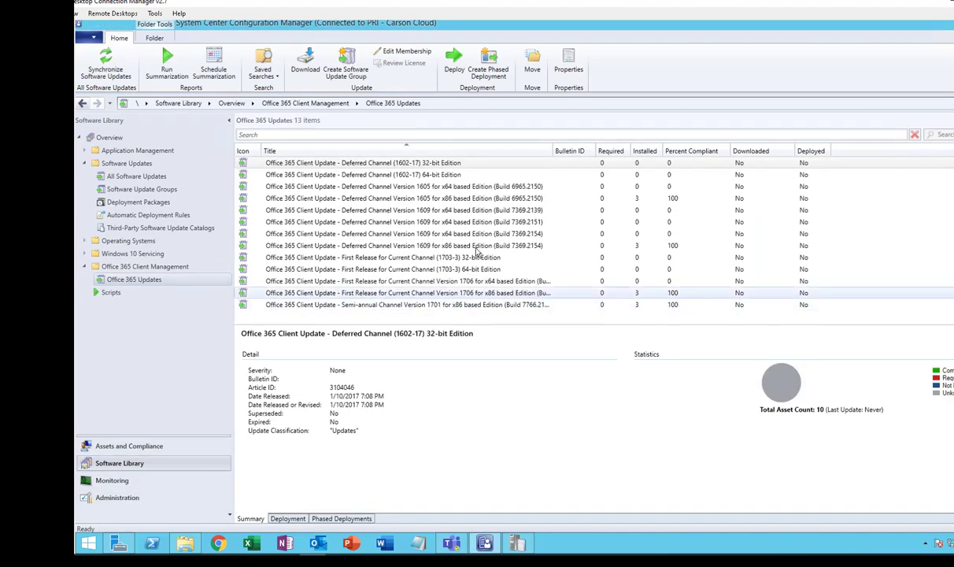
pyautogui.click(472, 215)
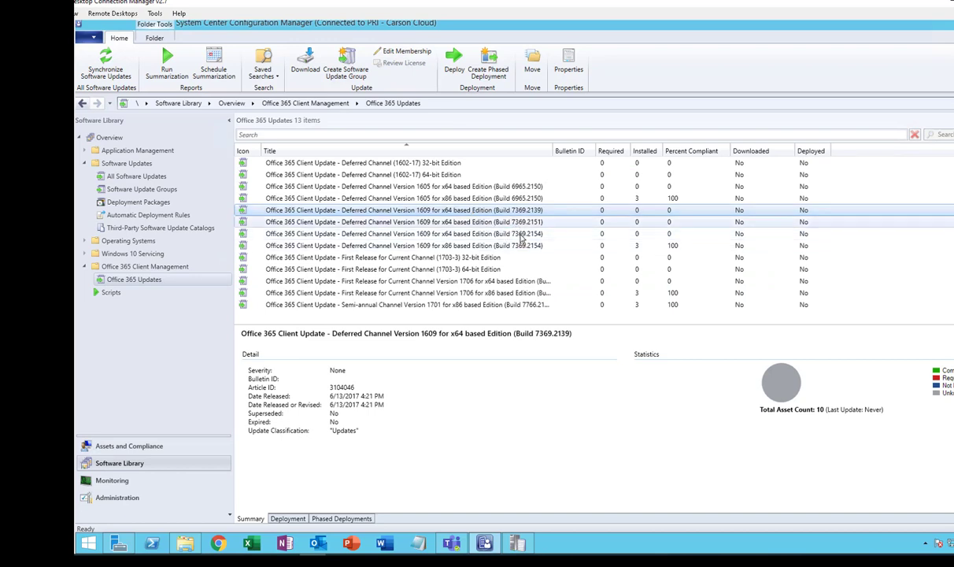
pyautogui.click(475, 221)
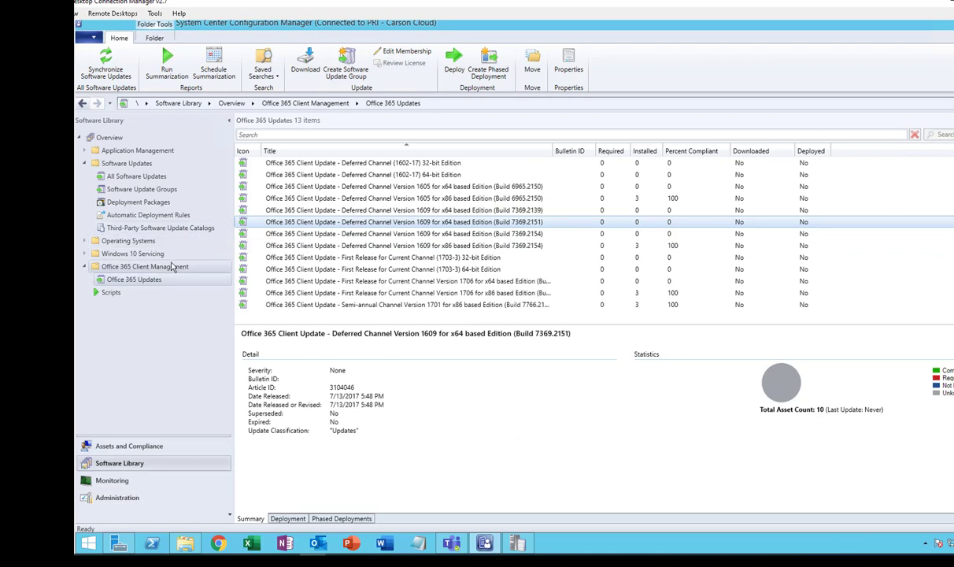
# - Recheck the PRI site's synchronization status in Monitoring and examine the final synchronization and WSUS cleanup entries in wsyncmgr.log
pyautogui.click(112, 480)
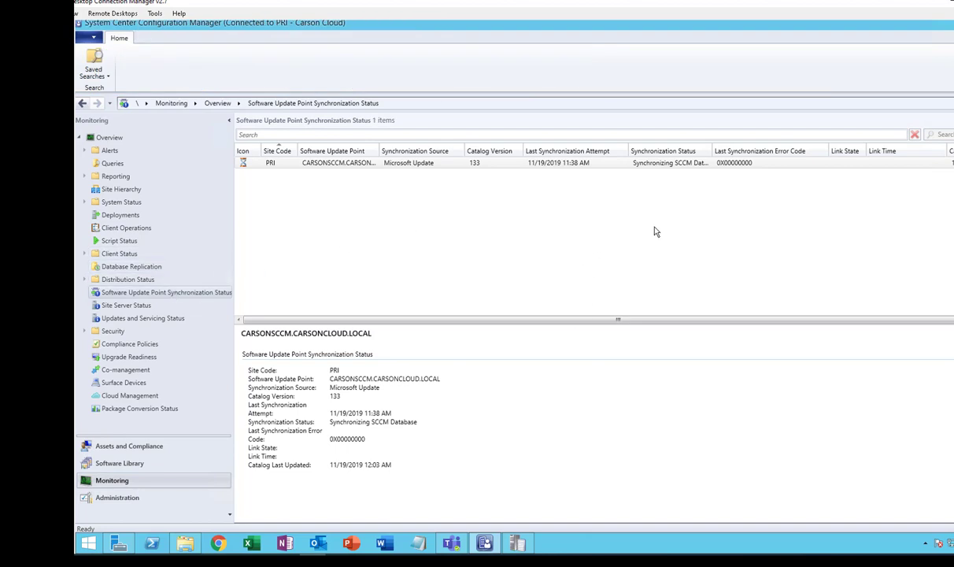
pyautogui.click(613, 165)
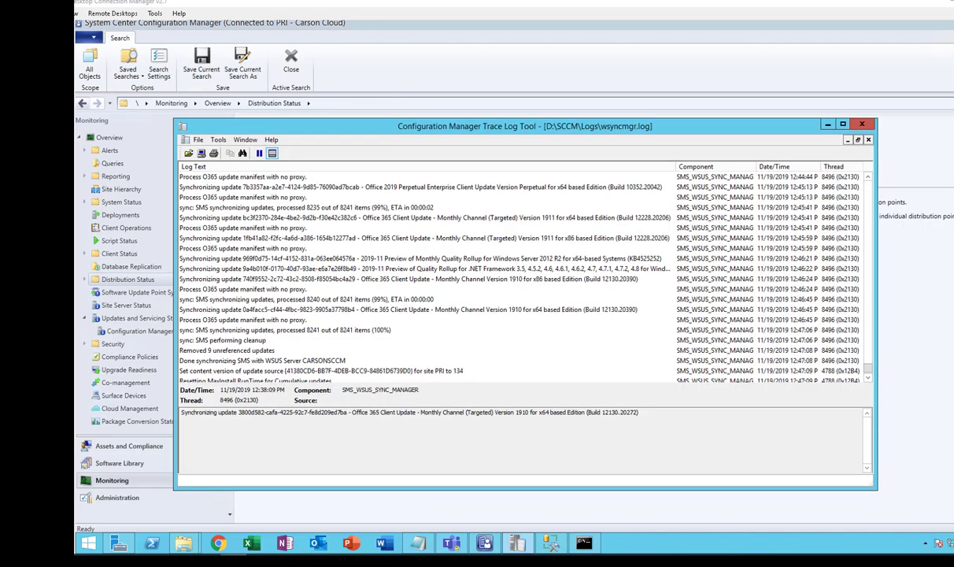
pyautogui.click(535, 359)
pyautogui.scroll(-5, 534, 366)
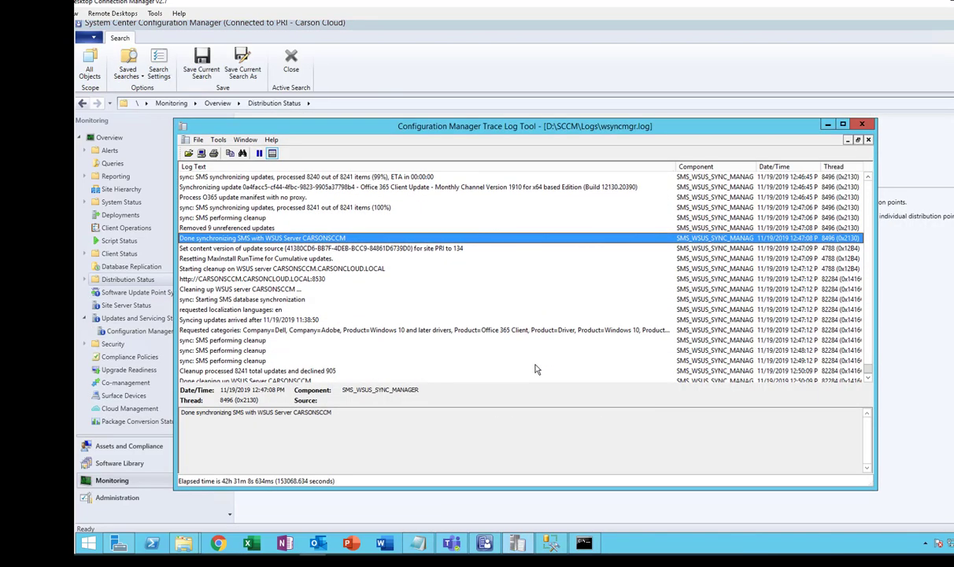
pyautogui.scroll(-2, 535, 368)
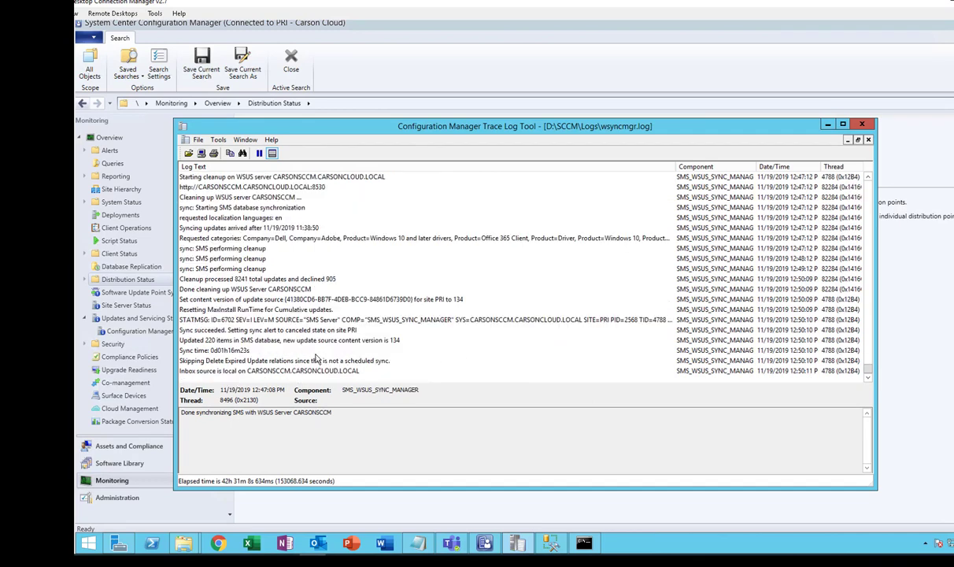
pyautogui.click(231, 290)
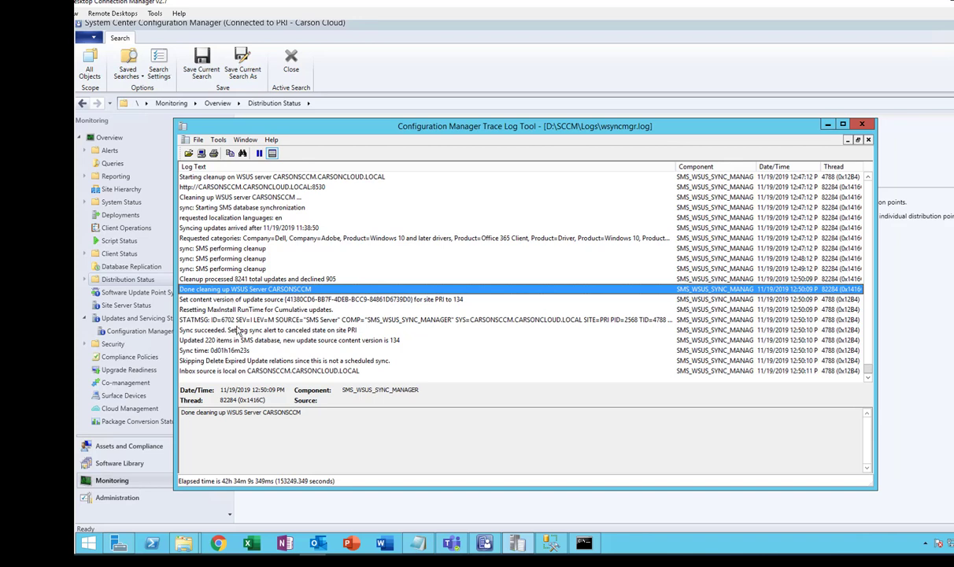
pyautogui.click(233, 311)
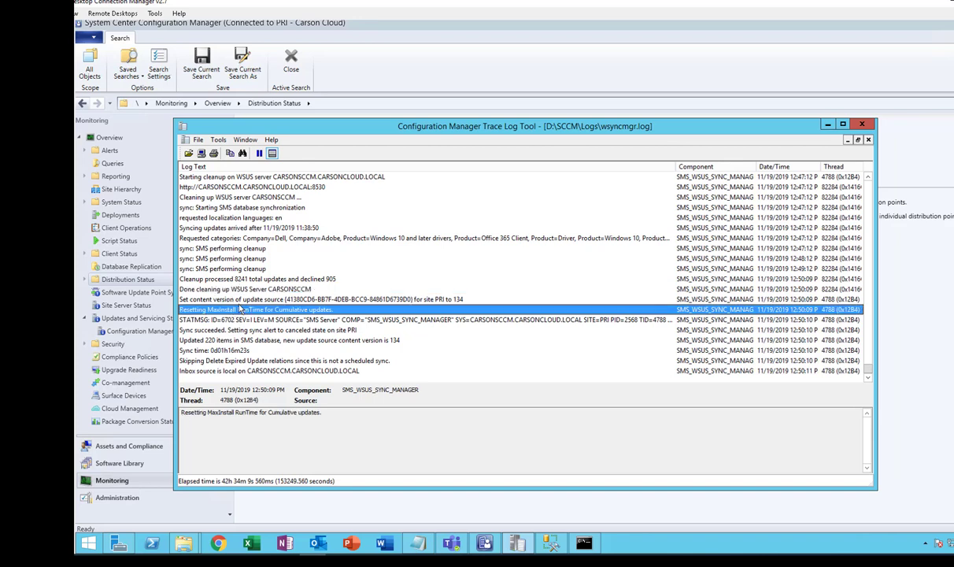
pyautogui.click(225, 227)
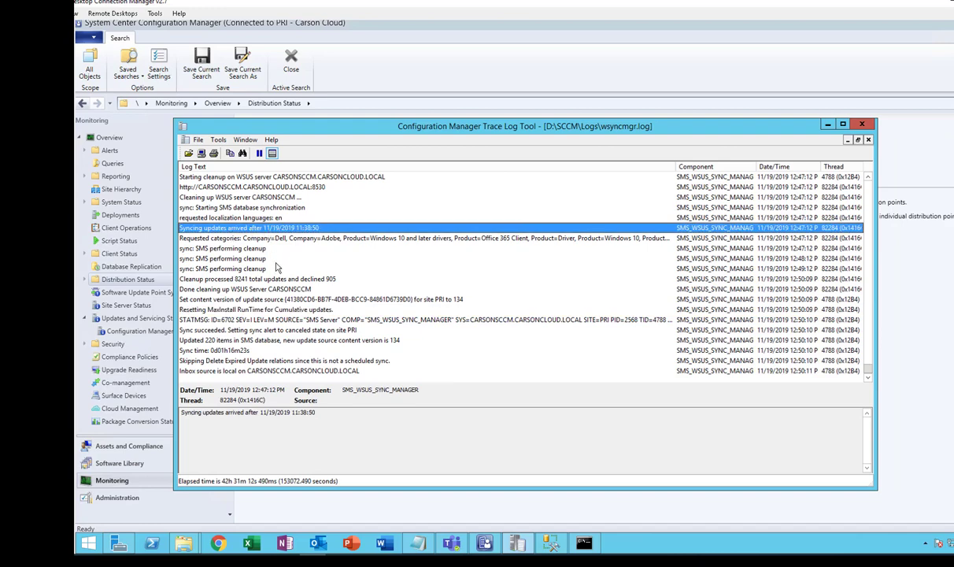
# - Reopen the Software Update Point Synchronization Status in the console and inspect the PRI site's entry
pyautogui.click(132, 484)
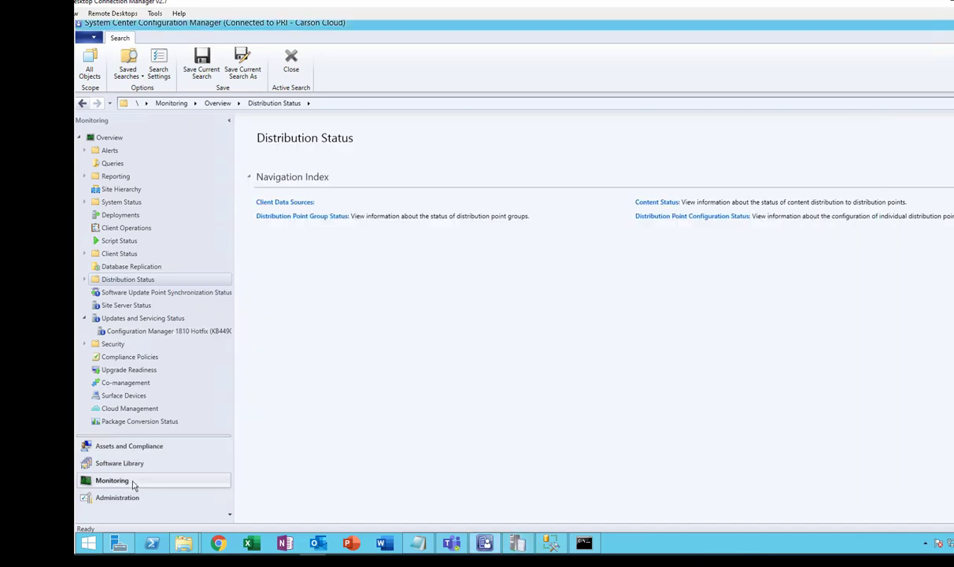
pyautogui.click(186, 297)
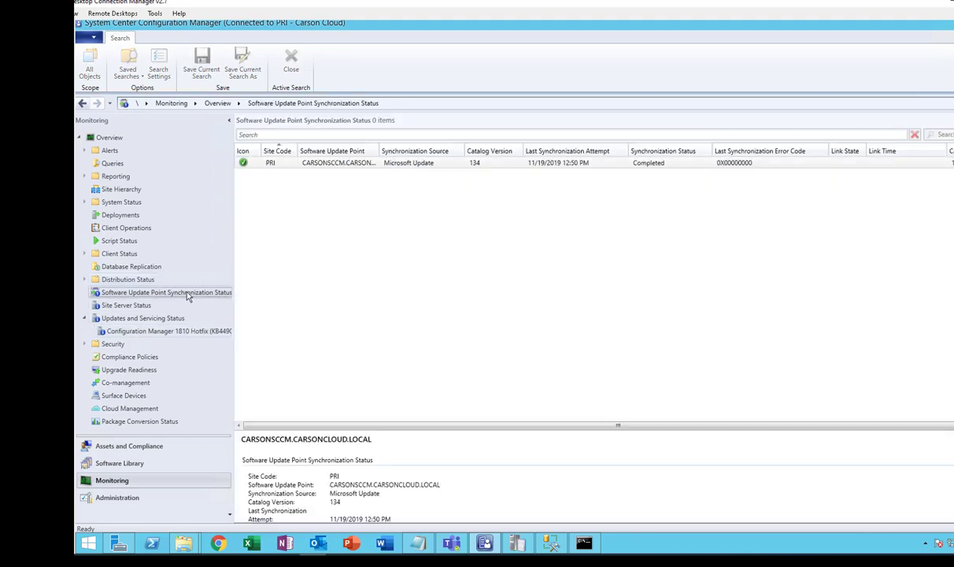
pyautogui.click(250, 164)
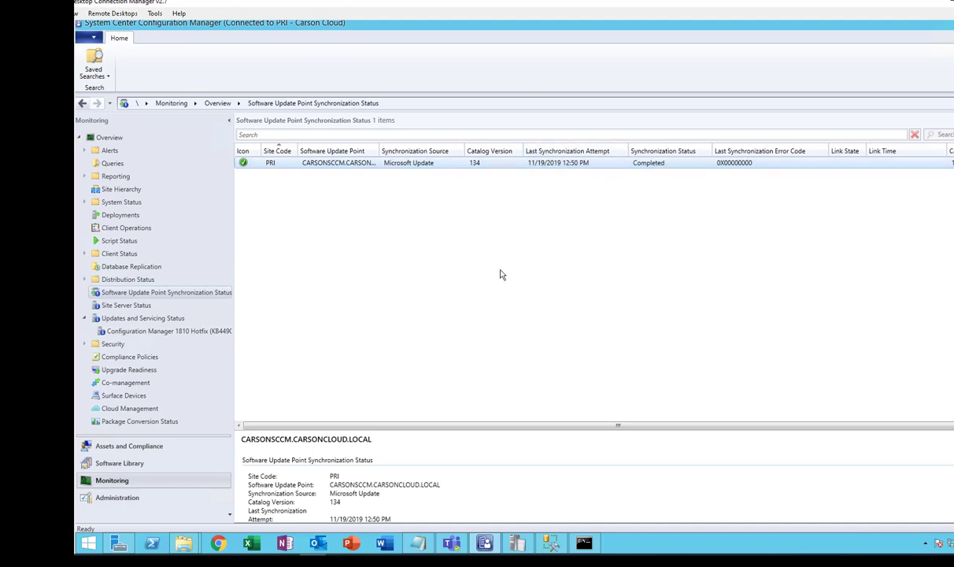
# - Sort the Office 365 Updates list by Required, browse it, and consult the demo task list slide in PowerPoint
pyautogui.click(142, 466)
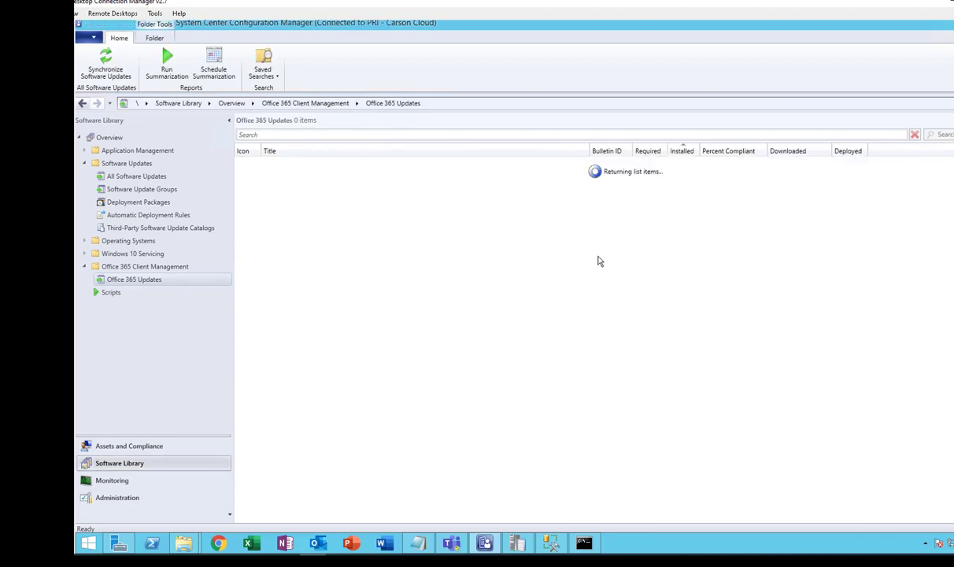
pyautogui.scroll(-10, 603, 257)
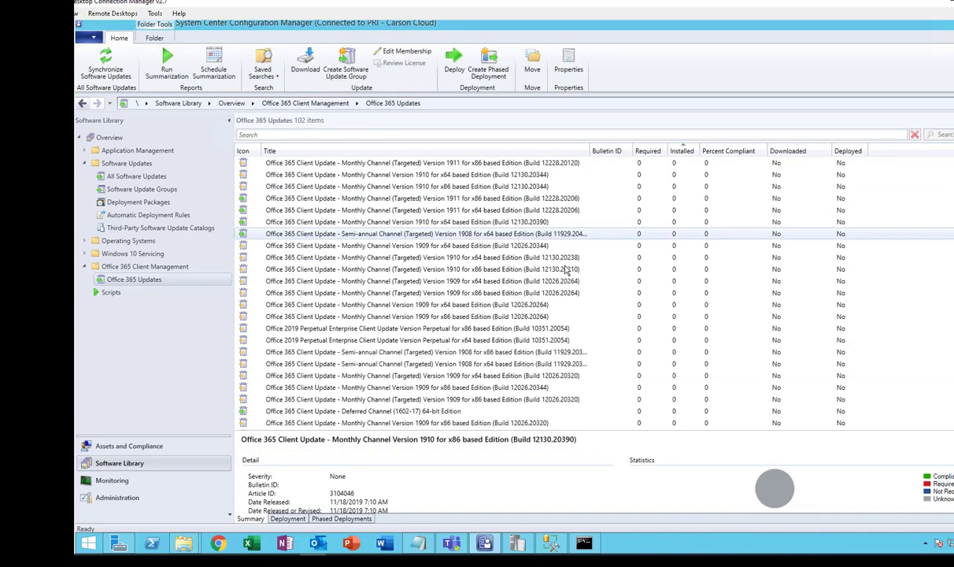
pyautogui.click(648, 150)
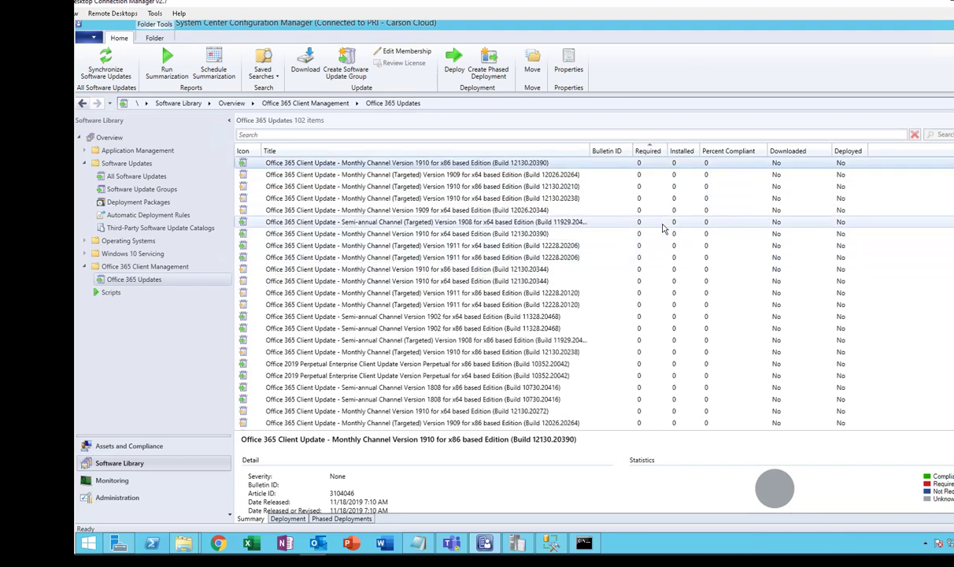
pyautogui.scroll(-5, 649, 240)
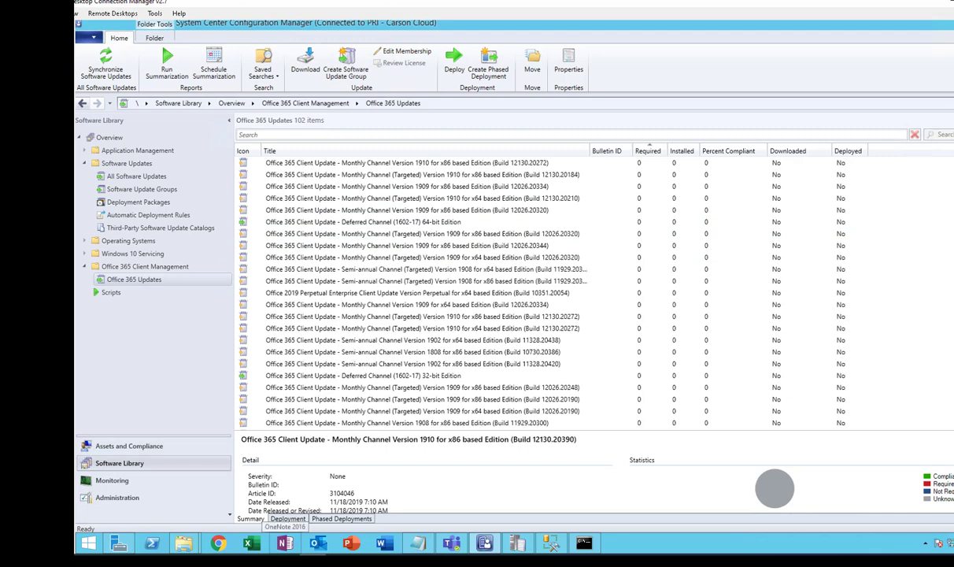
pyautogui.click(351, 542)
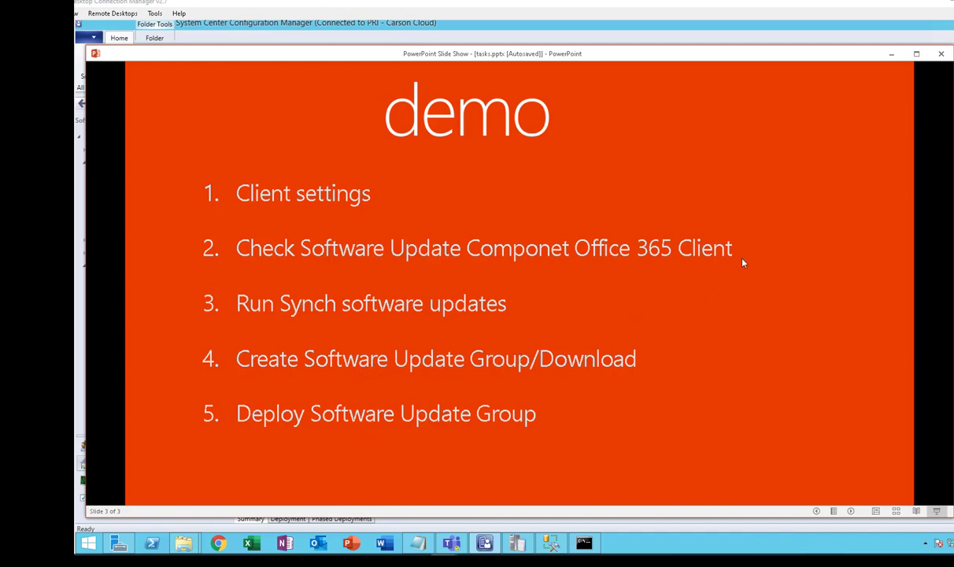
pyautogui.click(891, 54)
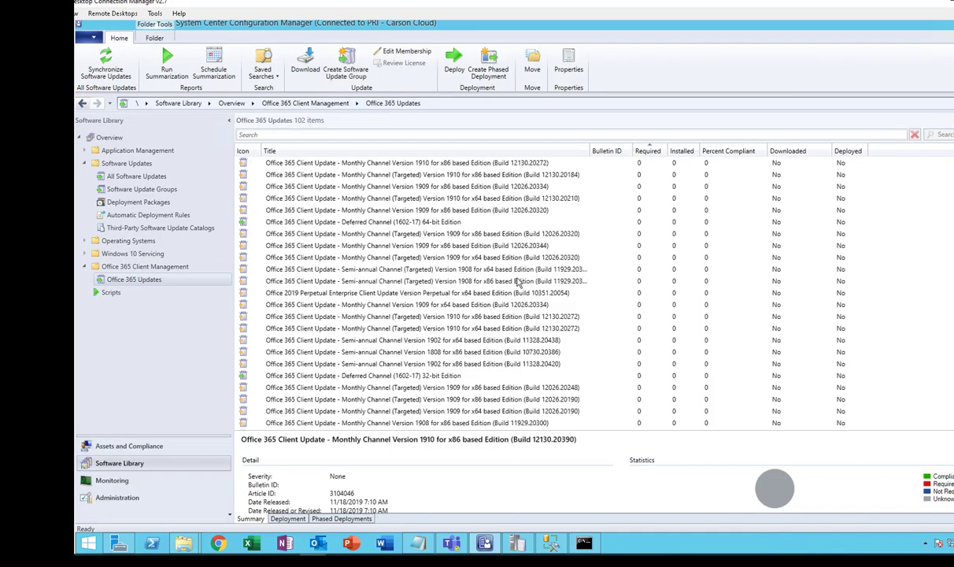
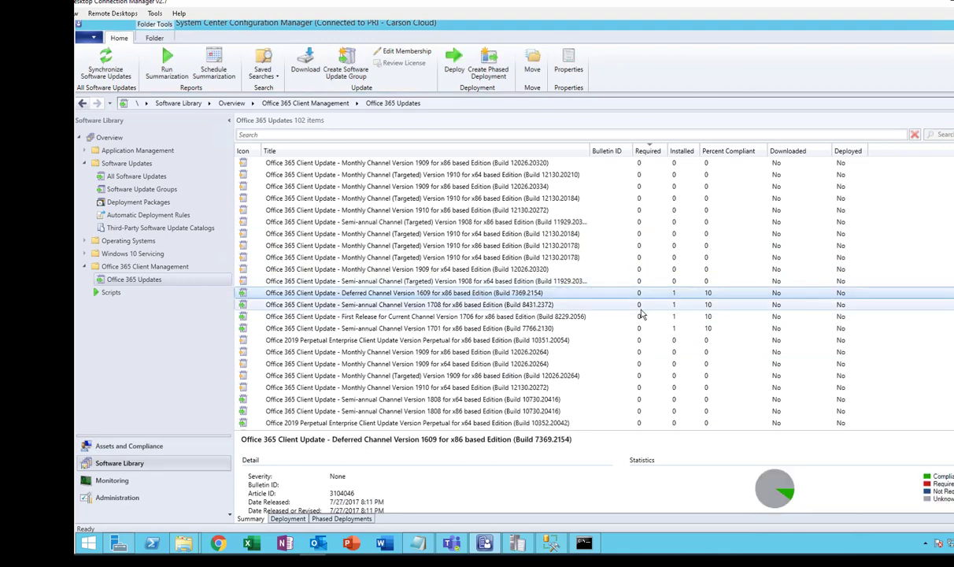
# - Select the eight updates: Semi-annual 1705 x86 and x64, Semi-annual 1701 x64, Deferred 1605 x64, all three Deferred 1609 x64 builds, First Release 1706 x64
pyautogui.scroll(-5, 651, 305)
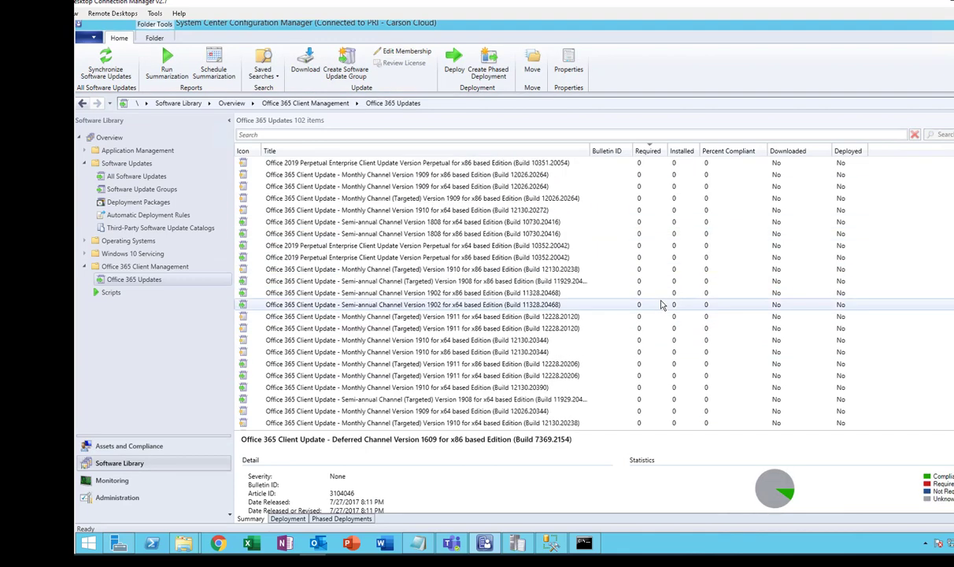
pyautogui.scroll(-5, 661, 305)
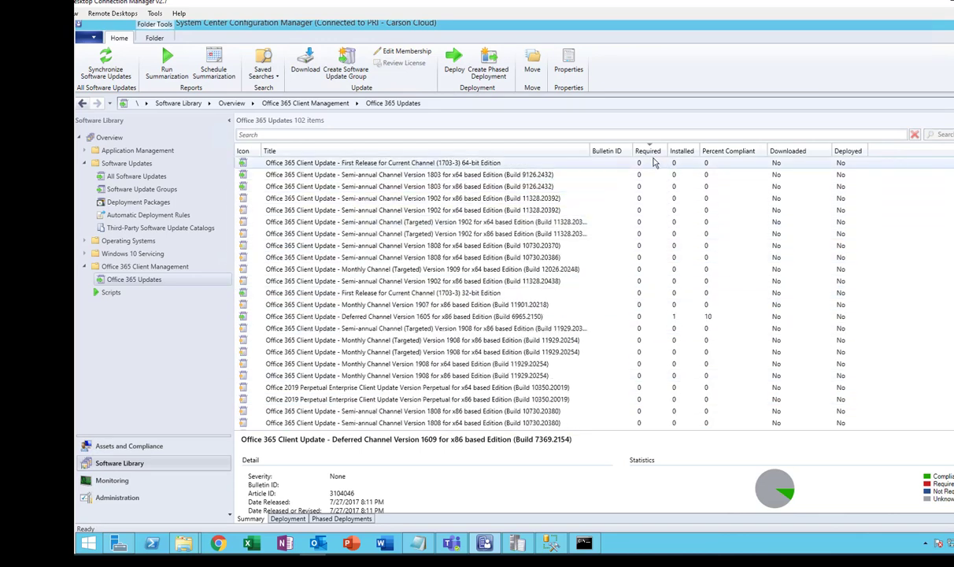
pyautogui.scroll(4, 652, 162)
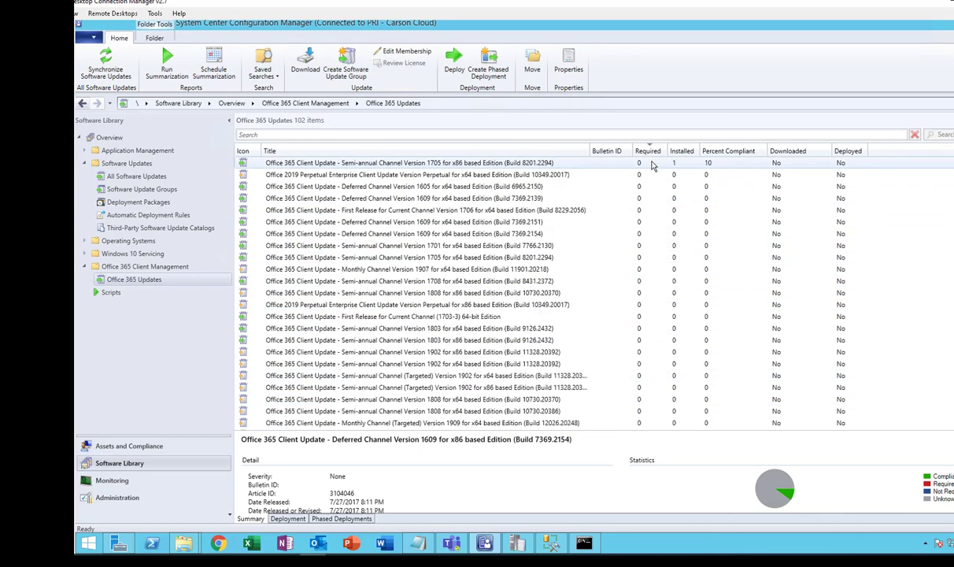
pyautogui.click(653, 163)
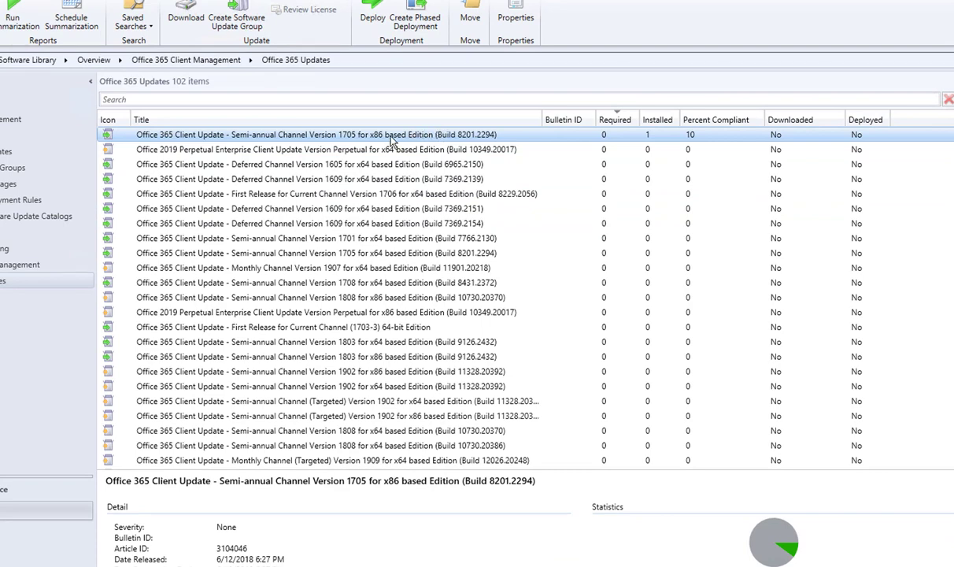
pyautogui.keyDown('ctrl'); pyautogui.click(302, 164); pyautogui.keyUp('ctrl')
pyautogui.keyDown('ctrl'); pyautogui.click(297, 179); pyautogui.keyUp('ctrl')
pyautogui.keyDown('ctrl'); pyautogui.click(307, 194); pyautogui.keyUp('ctrl')
pyautogui.keyDown('ctrl'); pyautogui.click(312, 224); pyautogui.keyUp('ctrl')
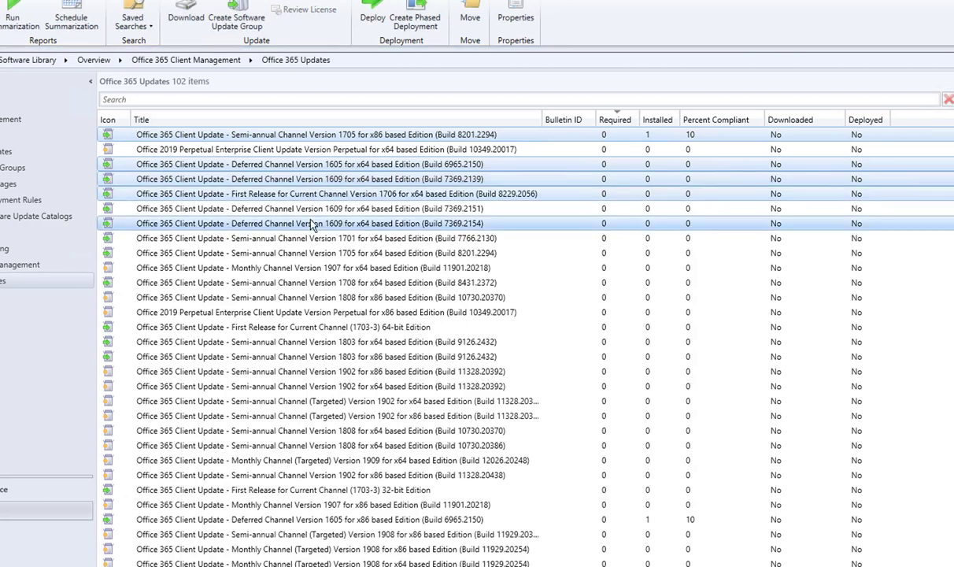
pyautogui.keyDown('ctrl'); pyautogui.click(310, 209); pyautogui.keyUp('ctrl')
pyautogui.keyDown('ctrl'); pyautogui.click(301, 238); pyautogui.keyUp('ctrl')
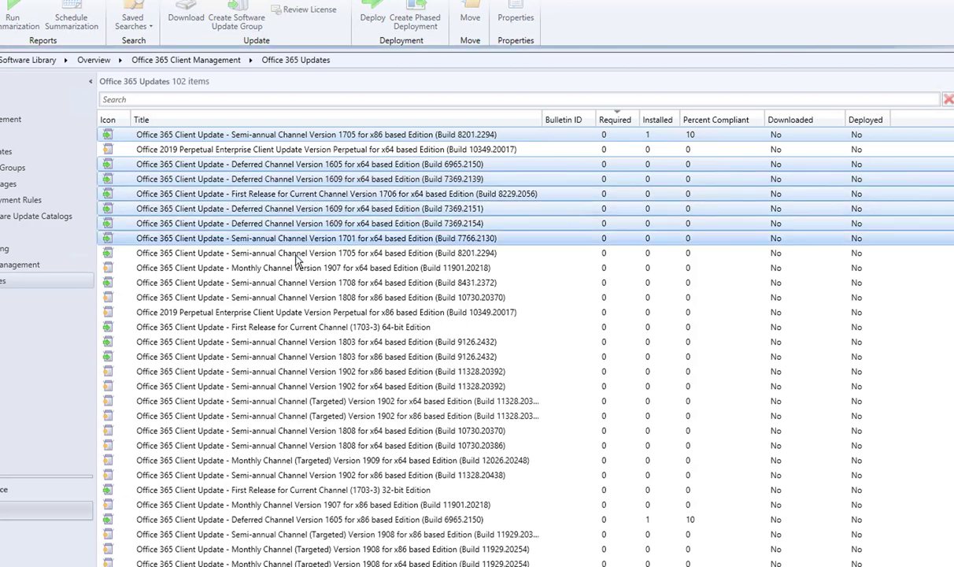
pyautogui.keyDown('ctrl'); pyautogui.click(298, 255); pyautogui.keyUp('ctrl')
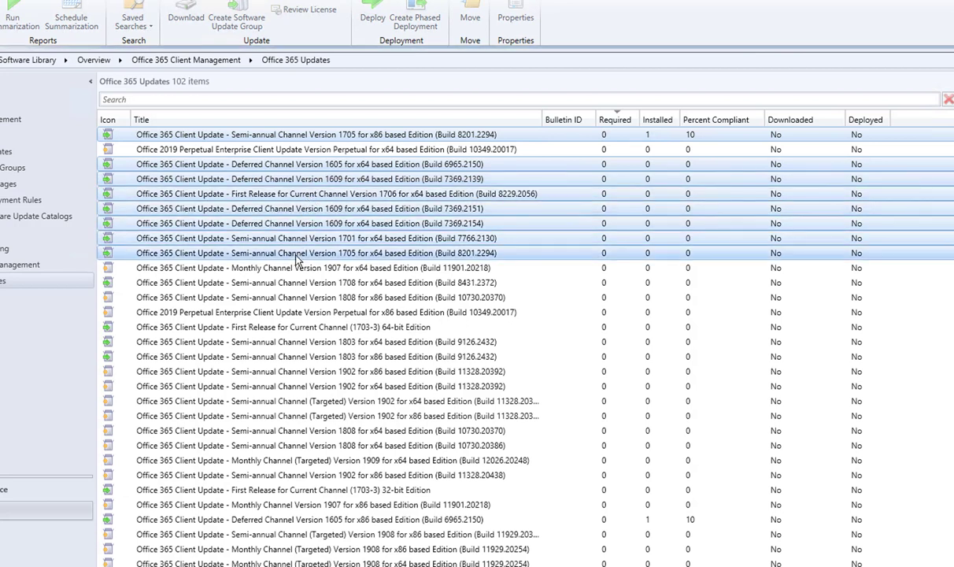
# - Create a software update group named "Oiffce365 Feature Updates Nov - 2019" from the selected updates
pyautogui.rightClick(337, 184)
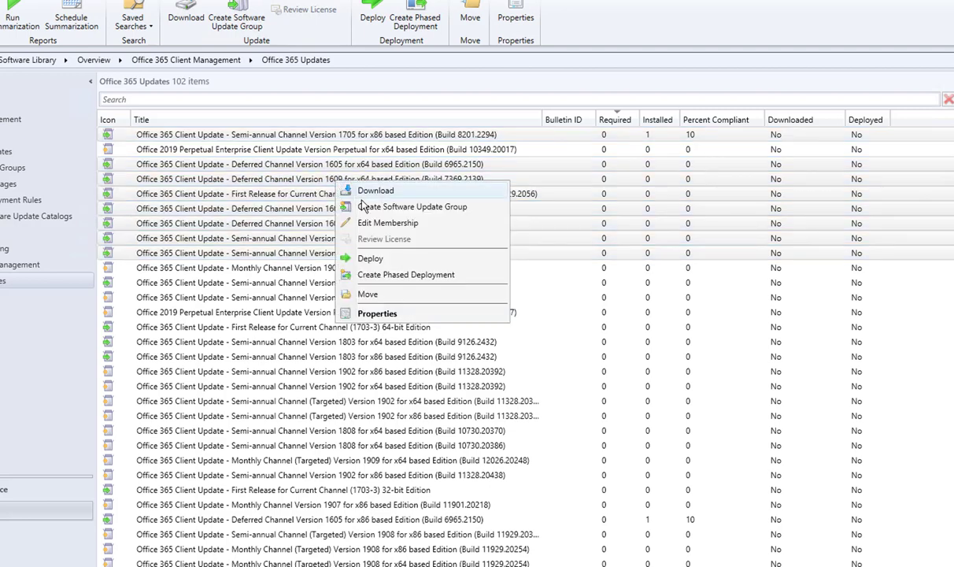
pyautogui.click(421, 207)
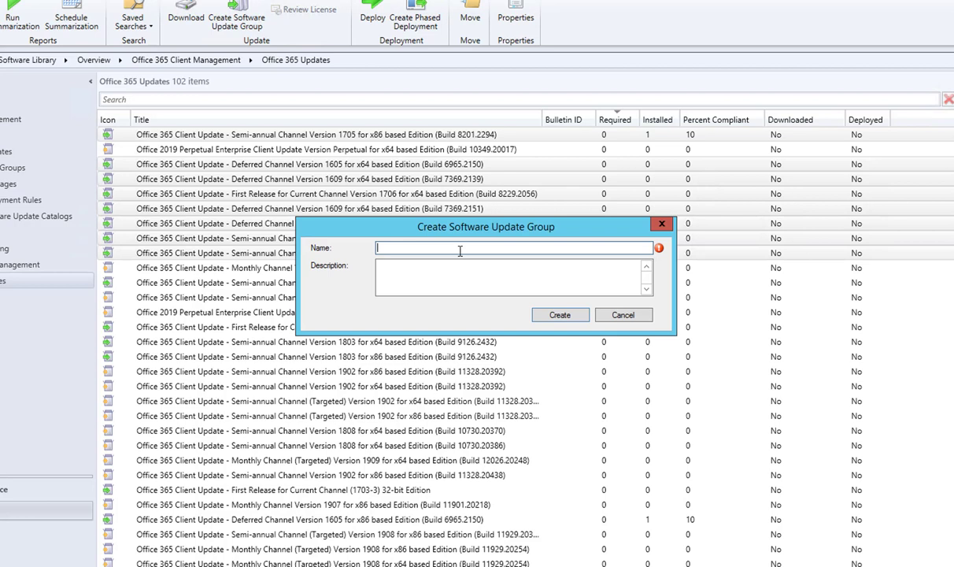
pyautogui.write('O')
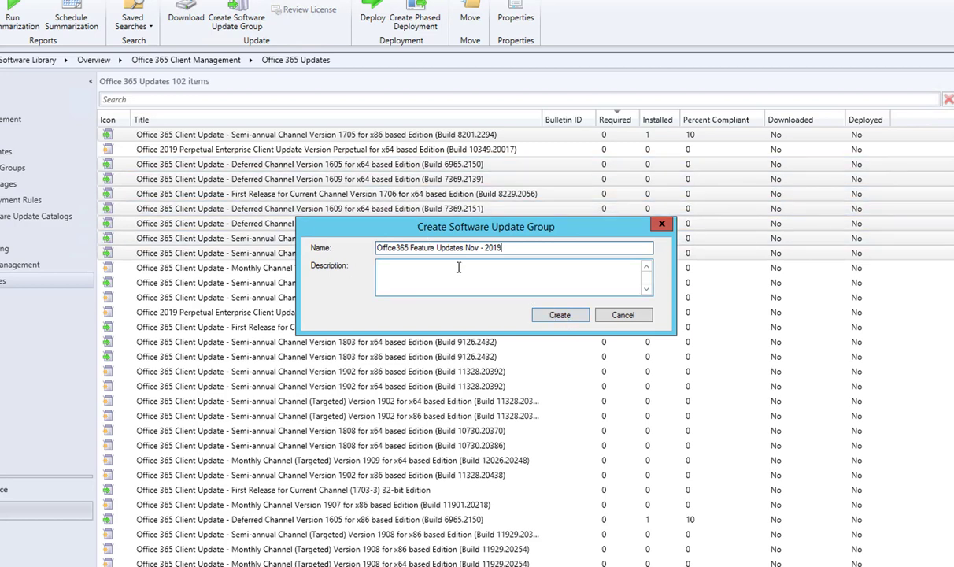
pyautogui.click(561, 316)
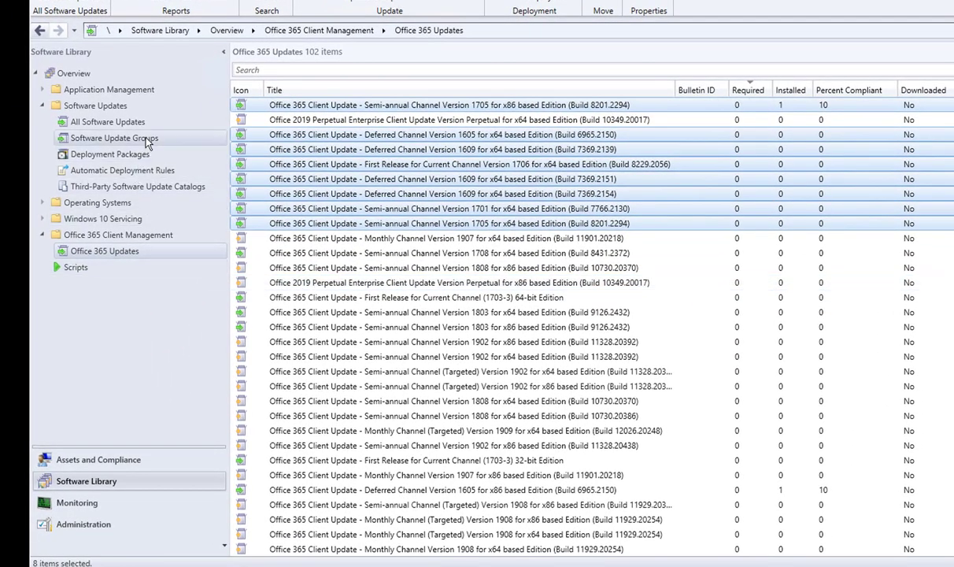
# - Show the Software Update Groups, select the new Feature Updates group and widen the Name column to fit its full name
pyautogui.click(148, 141)
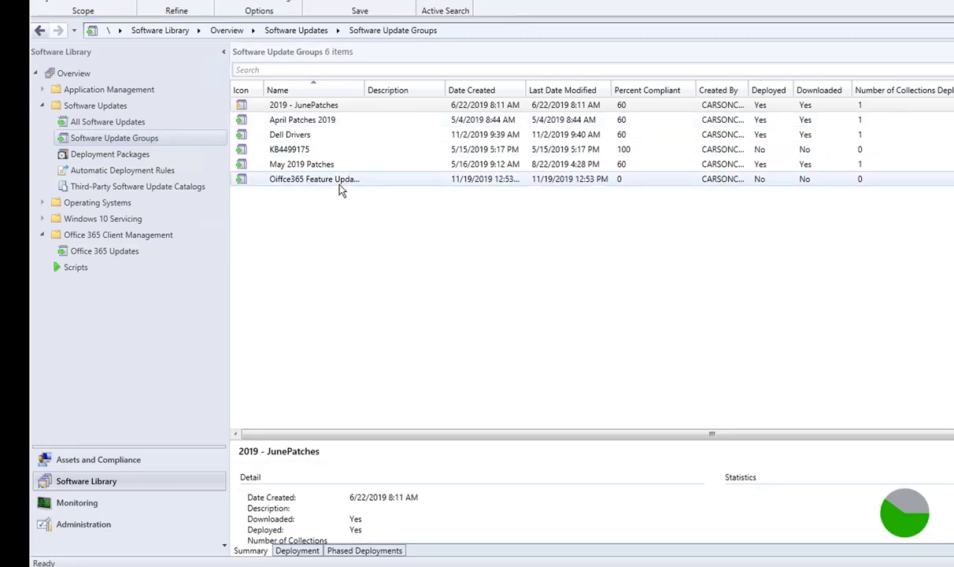
pyautogui.click(321, 177)
pyautogui.moveTo(366, 90); pyautogui.dragTo(447, 90)
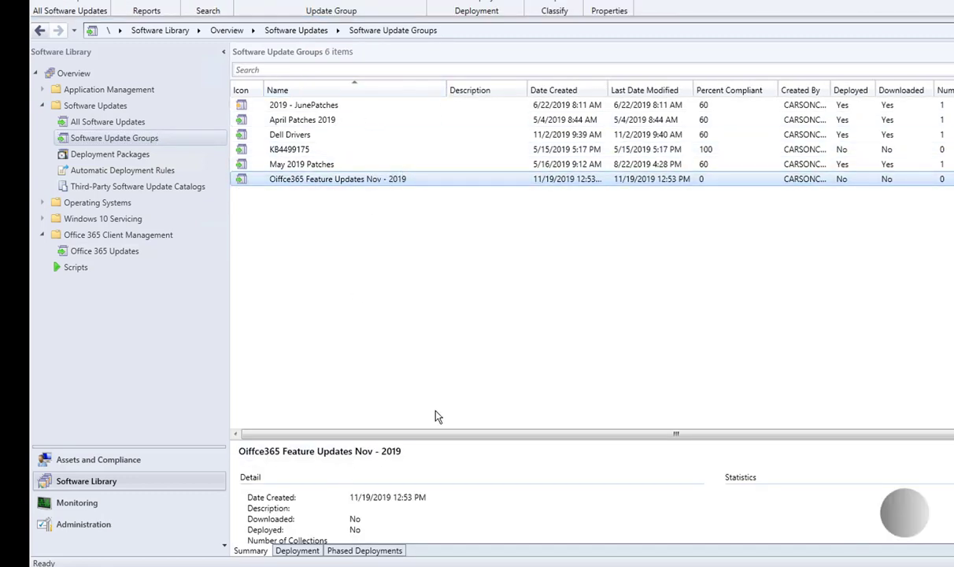
# - Start downloading the Feature Updates group, check the existing deployment packages, and choose to create a new deployment package
pyautogui.rightClick(349, 184)
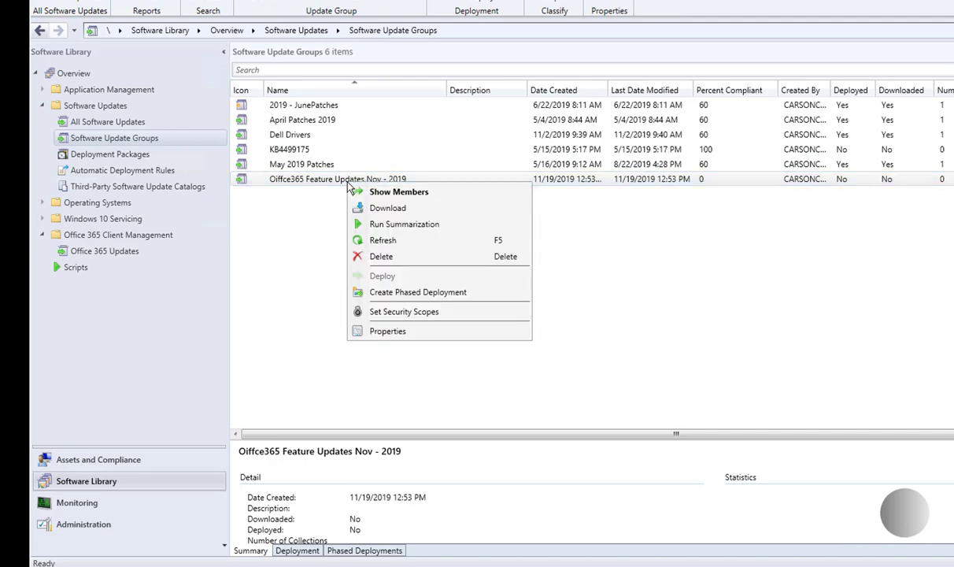
pyautogui.click(392, 209)
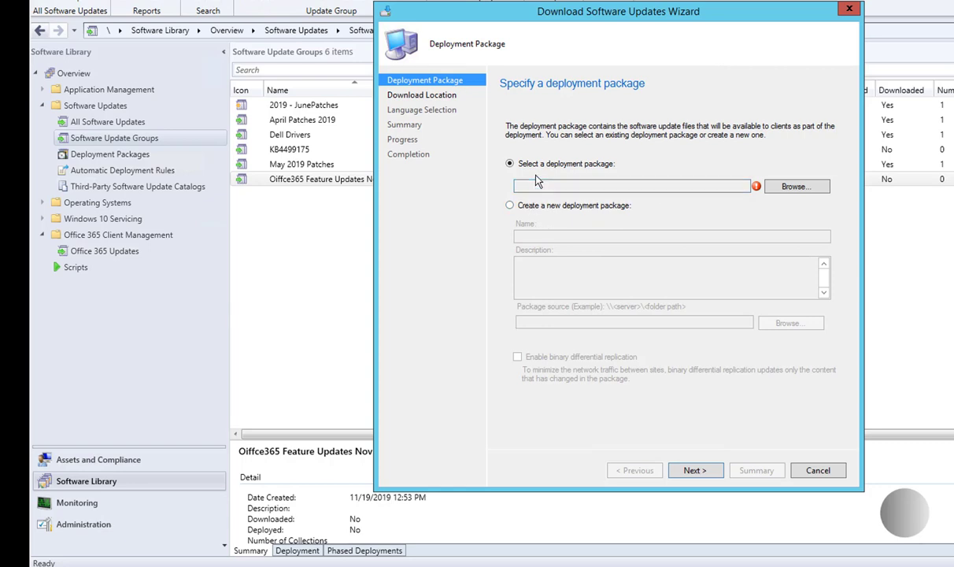
pyautogui.click(786, 190)
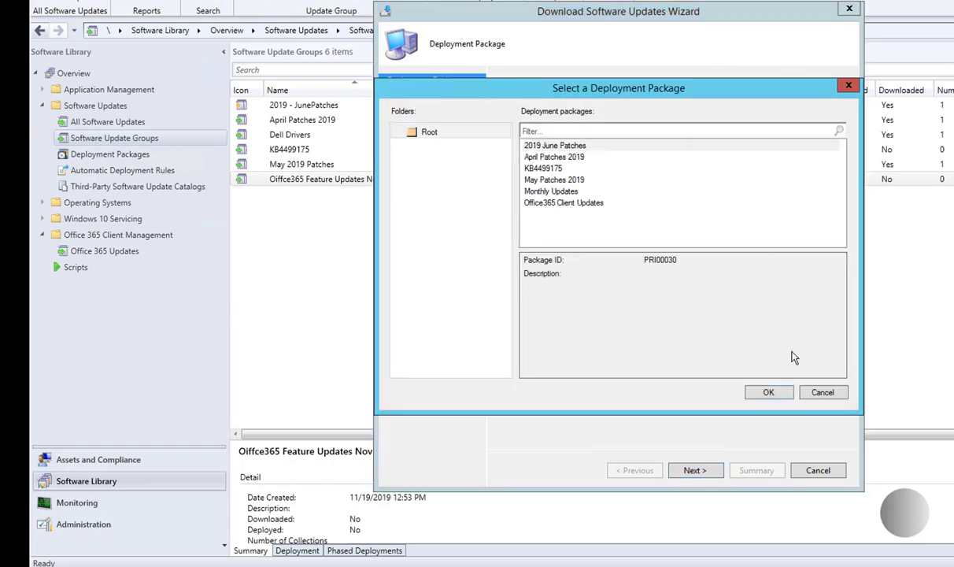
pyautogui.click(822, 392)
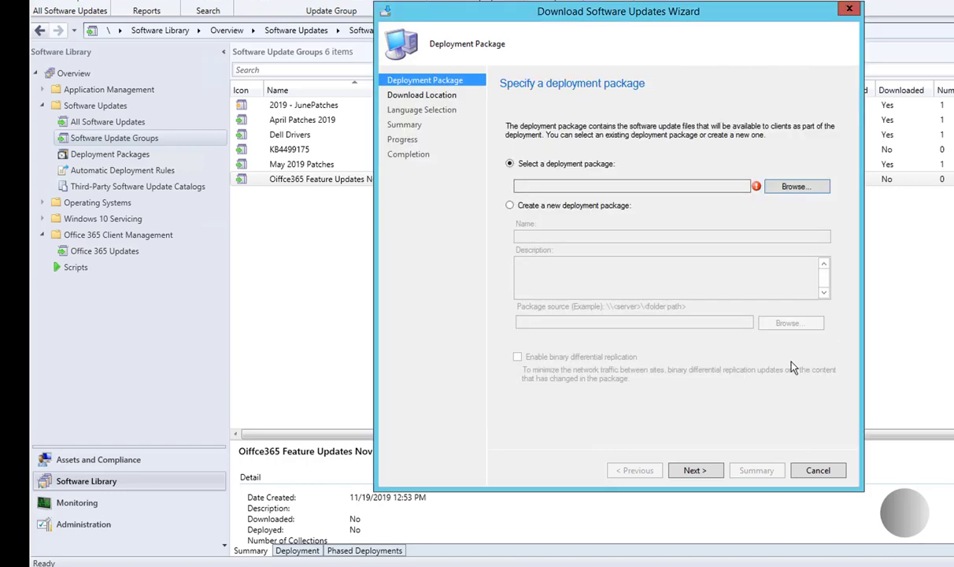
pyautogui.click(510, 206)
pyautogui.click(534, 233)
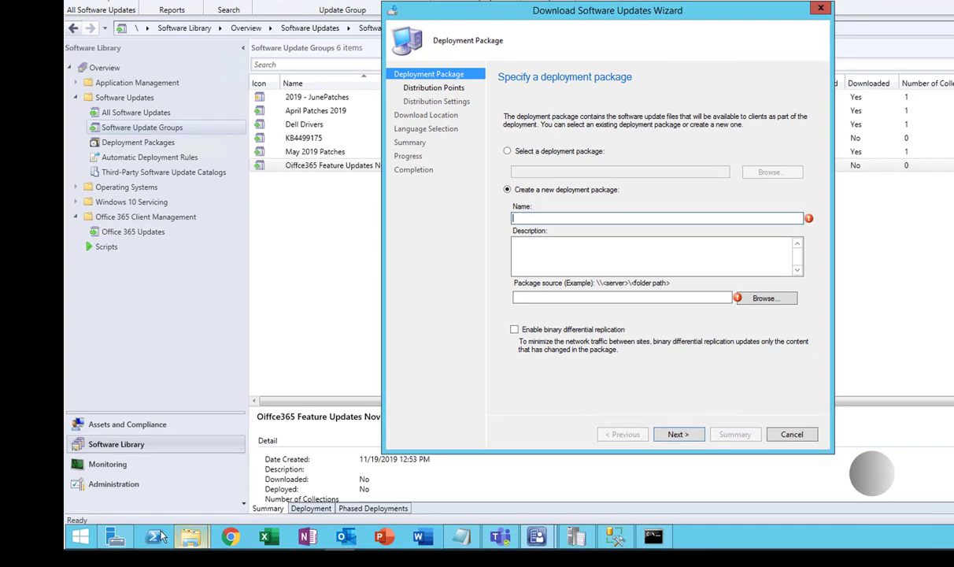
# - Open the network folder \\carsondc\deploy\Software\SCCMSource\Updates in File Explorer
pyautogui.rightClick(79, 538)
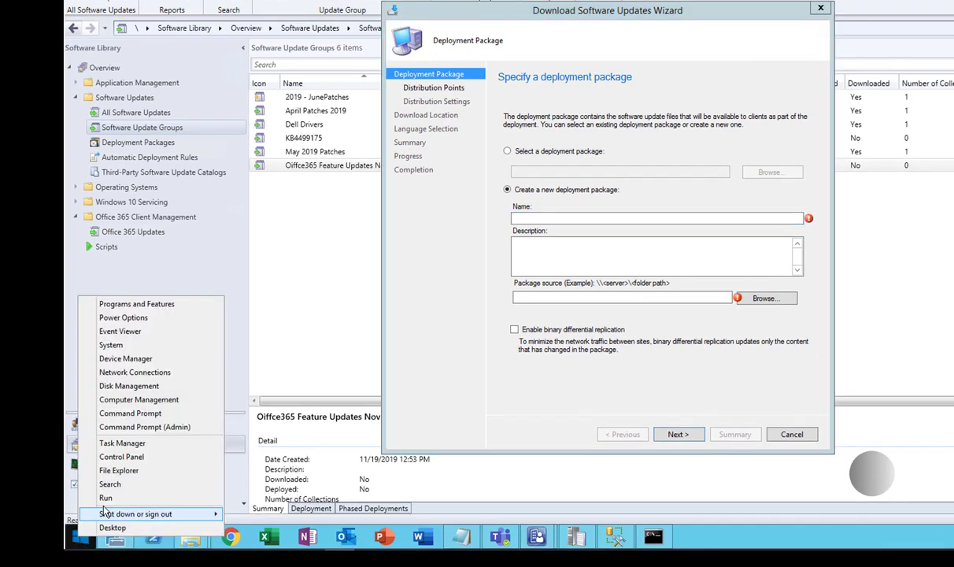
pyautogui.click(108, 498)
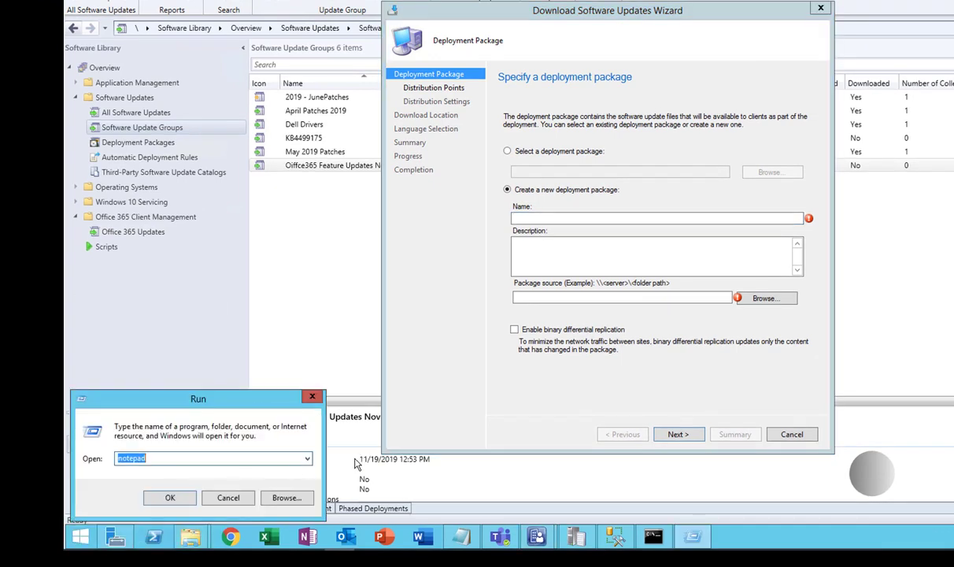
pyautogui.click(308, 459)
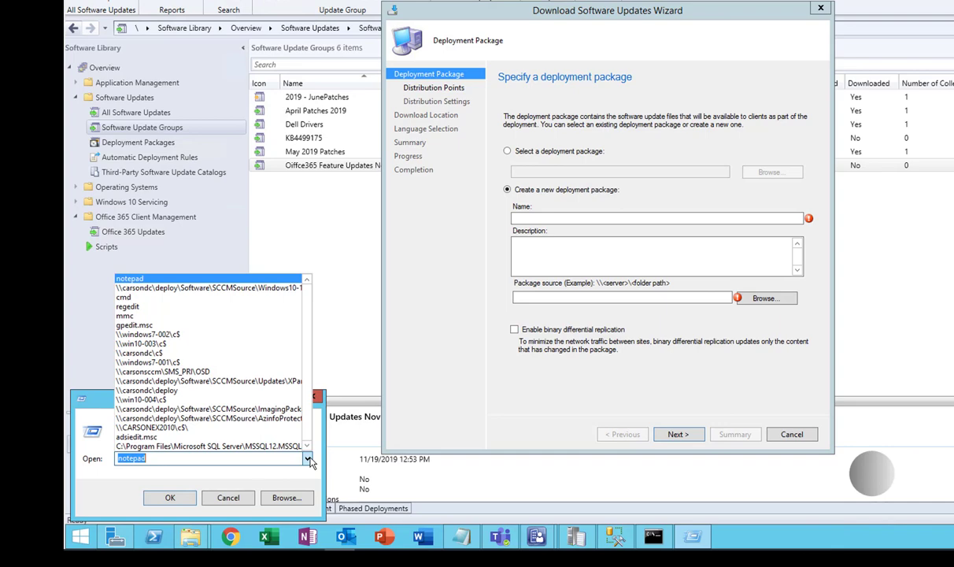
pyautogui.click(214, 287)
pyautogui.click(173, 496)
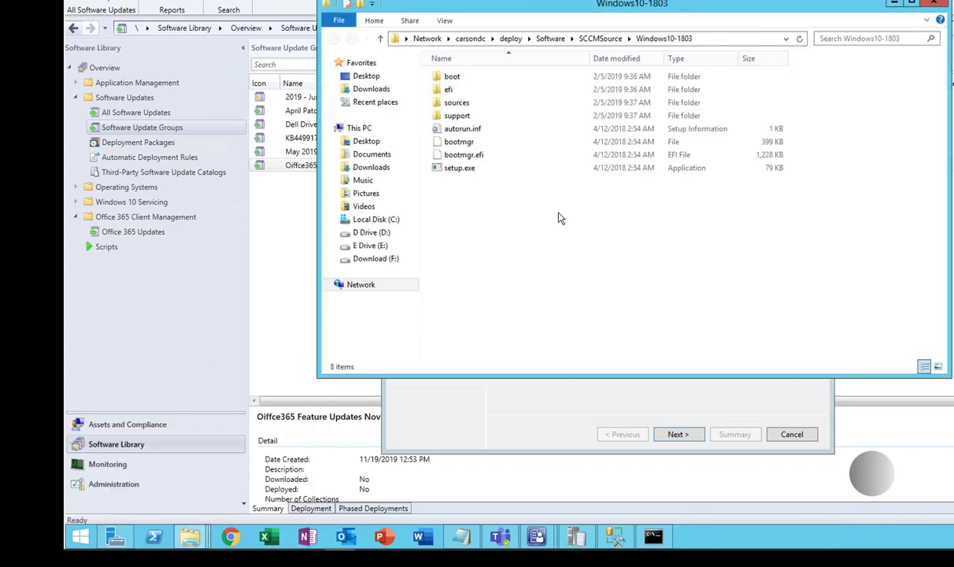
pyautogui.click(589, 38)
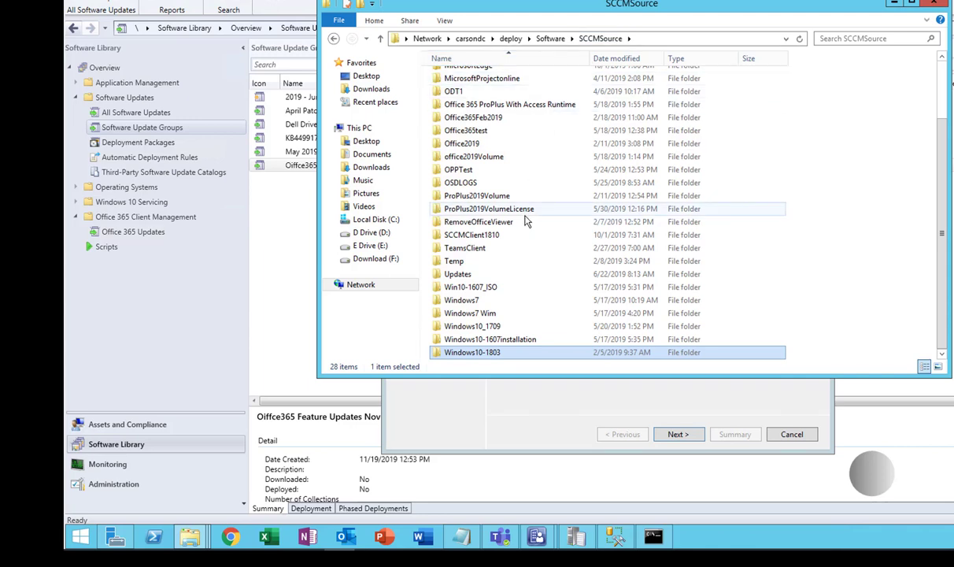
pyautogui.doubleClick(456, 273)
pyautogui.rightClick(491, 234)
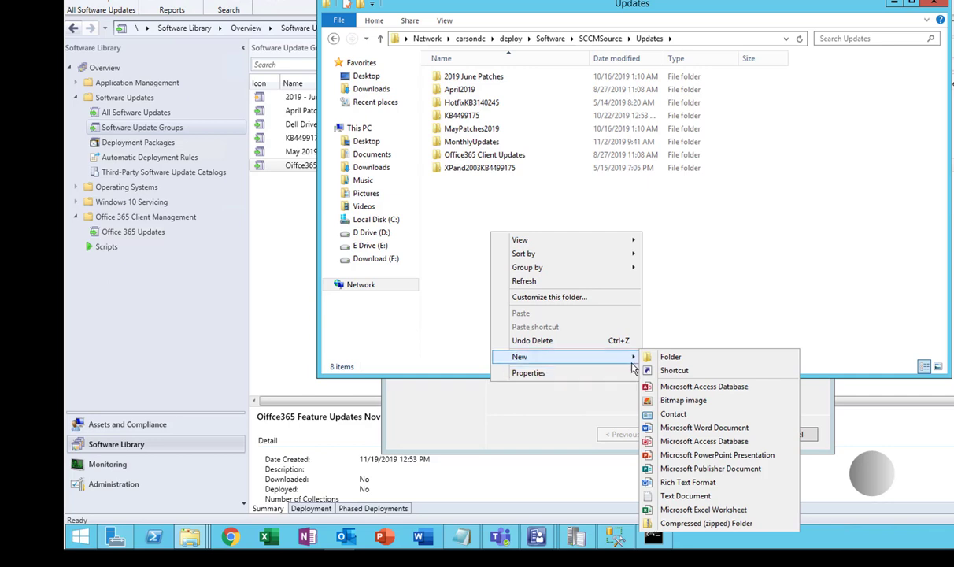
pyautogui.click(499, 429)
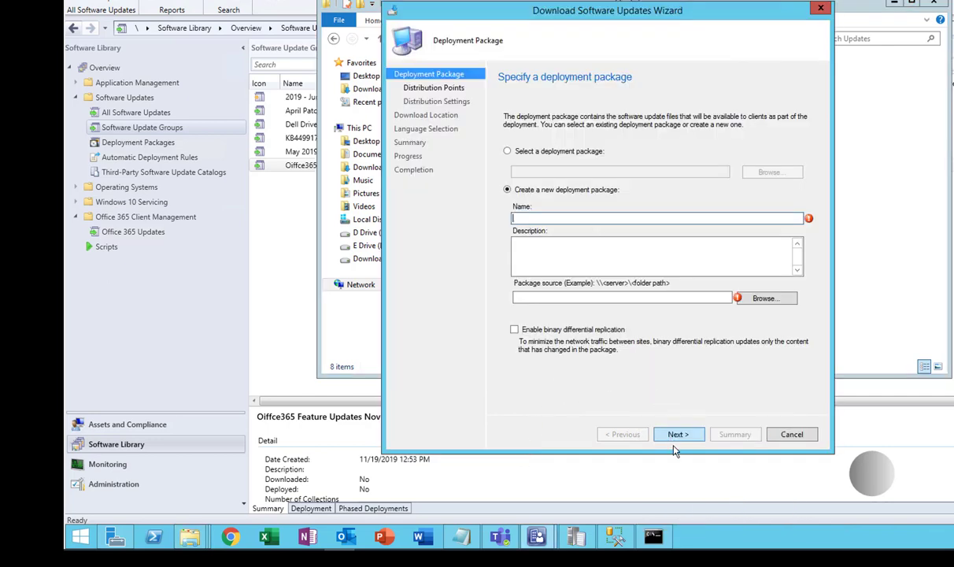
pyautogui.click(307, 167)
pyautogui.rightClick(307, 170)
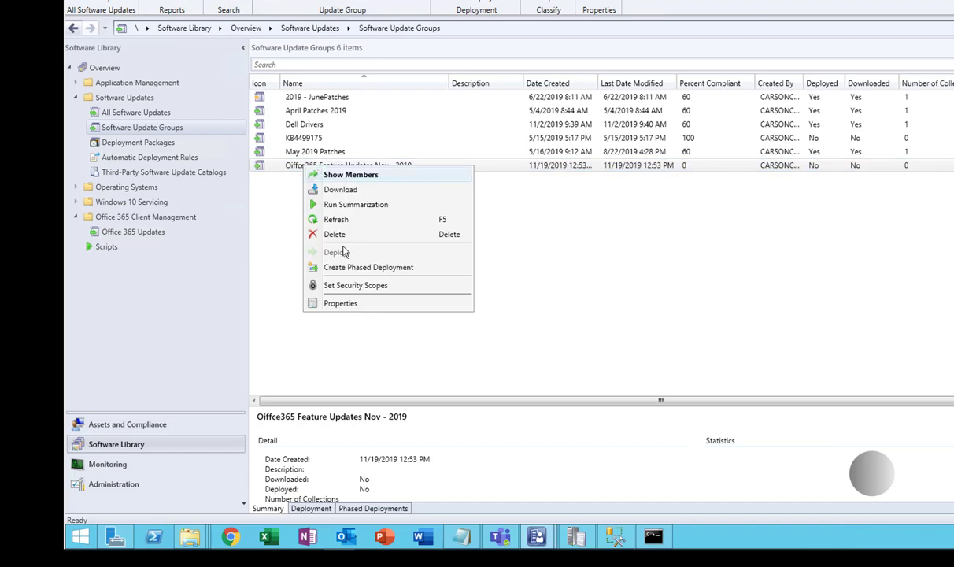
pyautogui.click(358, 310)
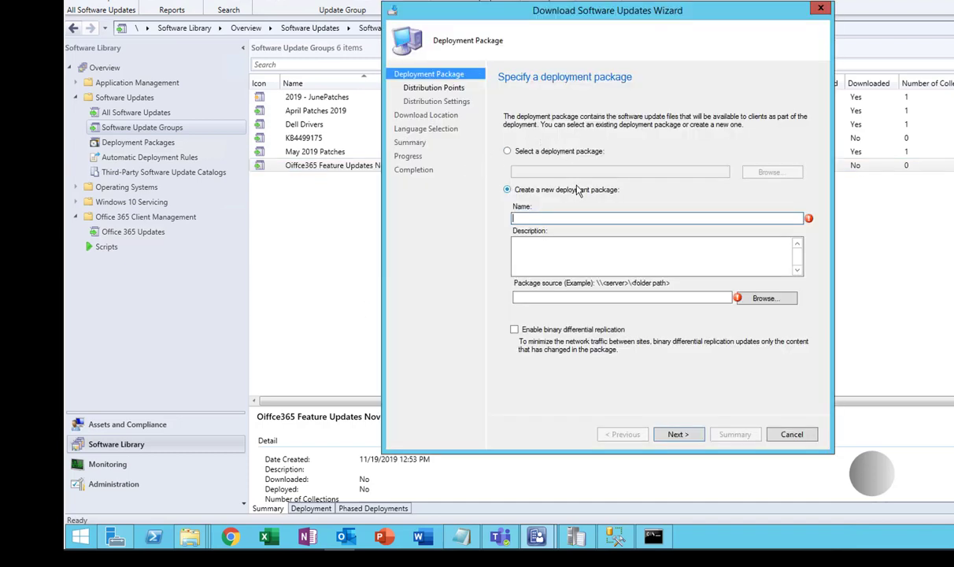
# - Move the Download Software Updates Wizard aside, bring the Updates folder window back to the front and reposition it
pyautogui.moveTo(516, 16); pyautogui.dragTo(690, 1)
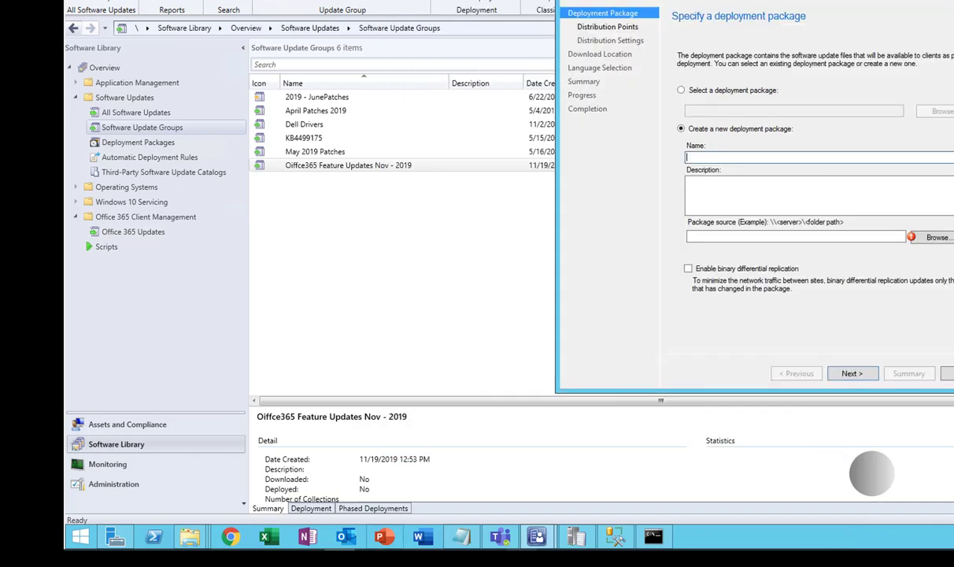
pyautogui.moveTo(189, 535)
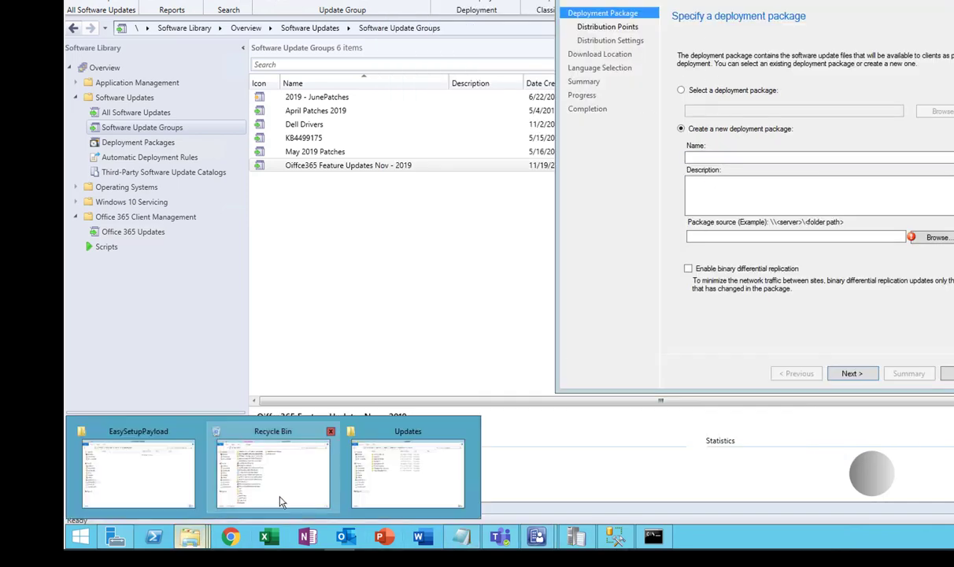
pyautogui.click(390, 508)
pyautogui.moveTo(484, 10); pyautogui.dragTo(716, 118)
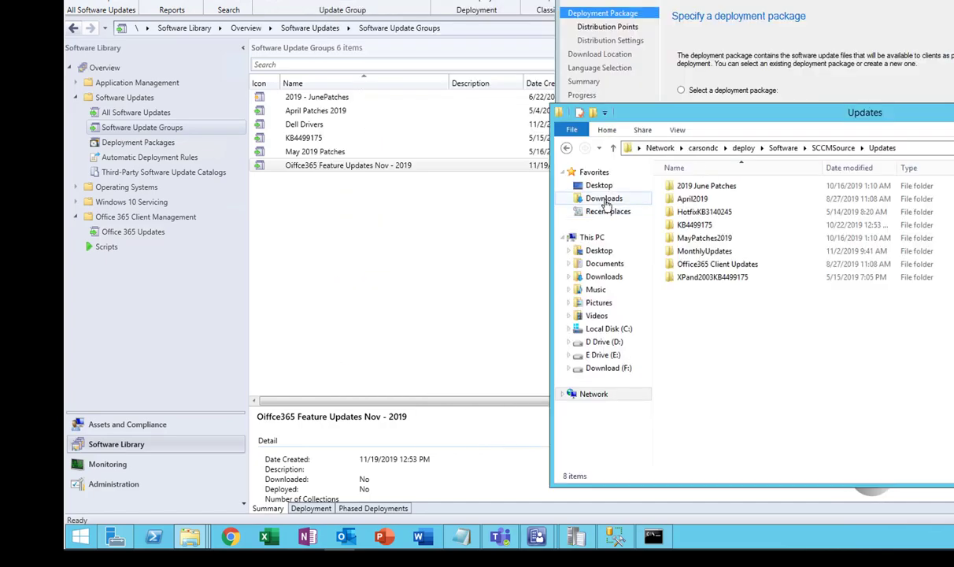
# - Create a folder named "Offic365 Feature Updates Nov 2019" inside the Updates folder
pyautogui.rightClick(767, 316)
pyautogui.moveTo(843, 444)
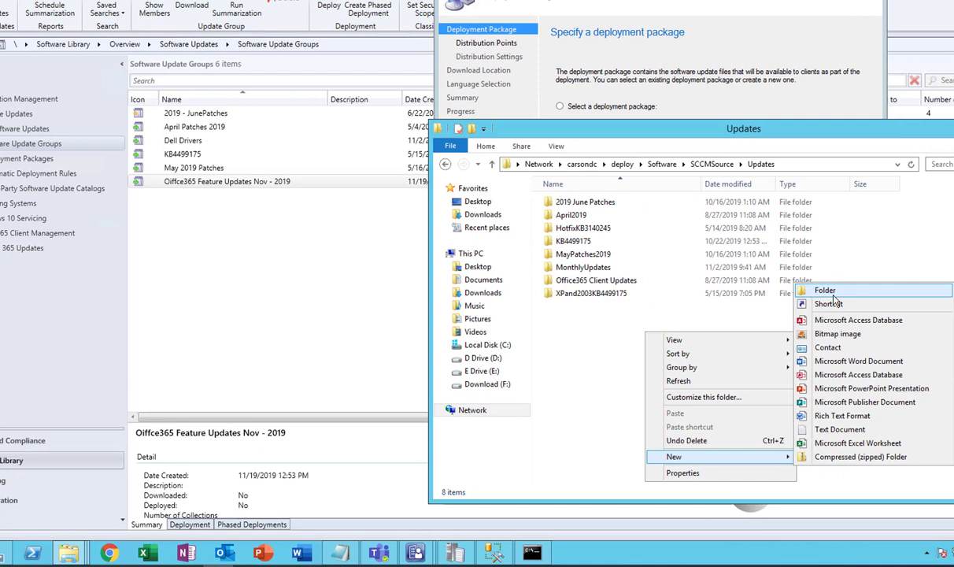
pyautogui.click(827, 291)
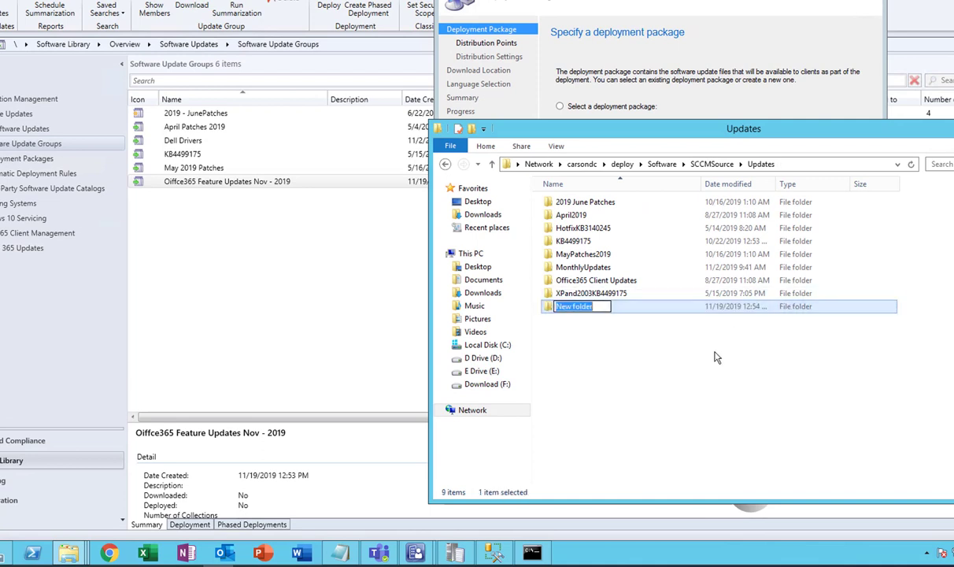
pyautogui.write('Offic')
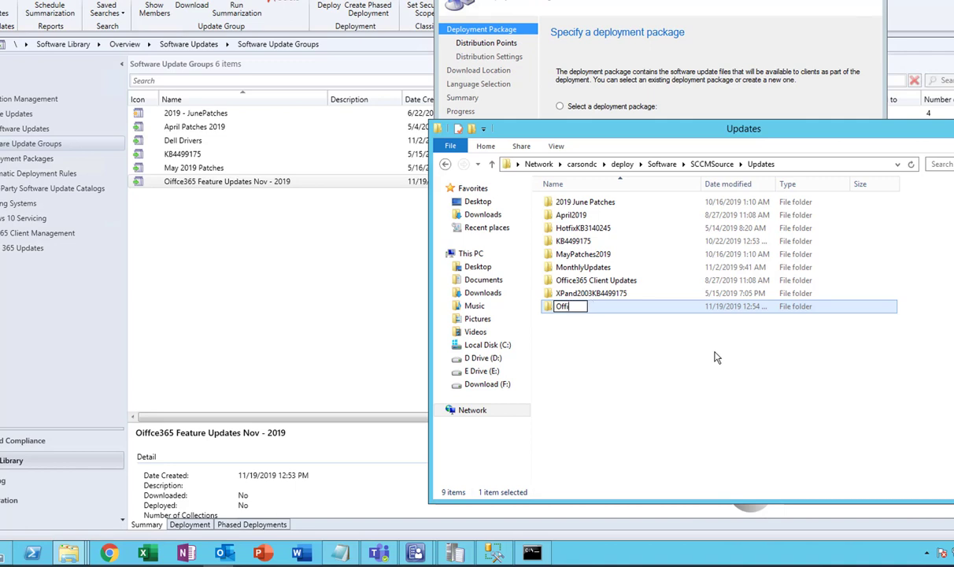
pyautogui.write('365 Feature Updates N')
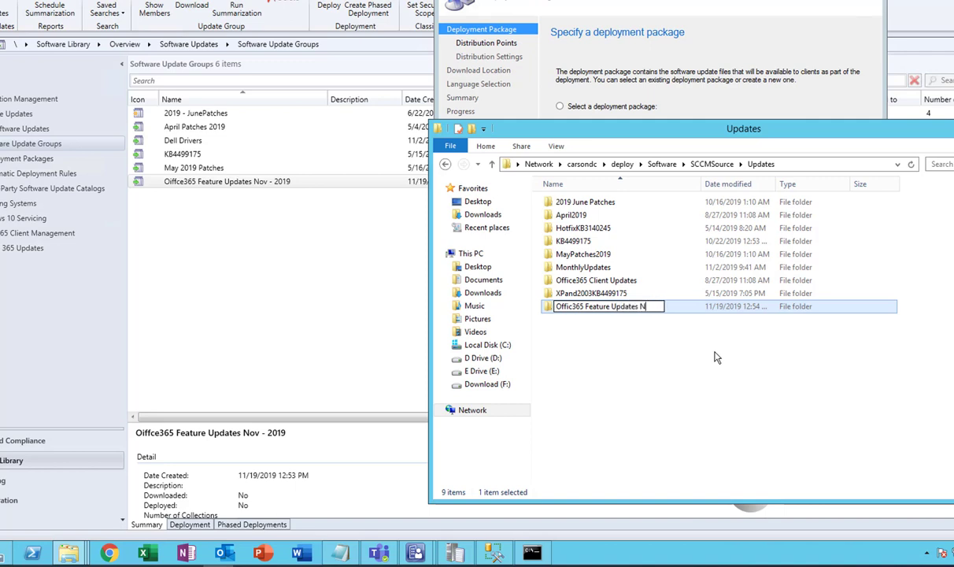
pyautogui.write('ov 2019')
pyautogui.press('Return')
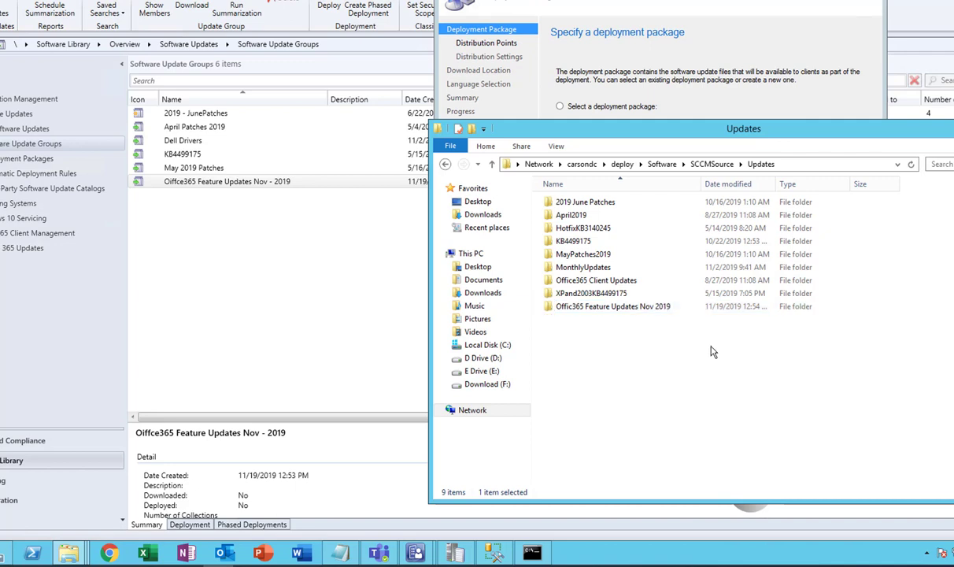
# - Copy the network path of the new Offic365 Feature Updates Nov 2019 folder into the deployment package's source field
pyautogui.doubleClick(642, 306)
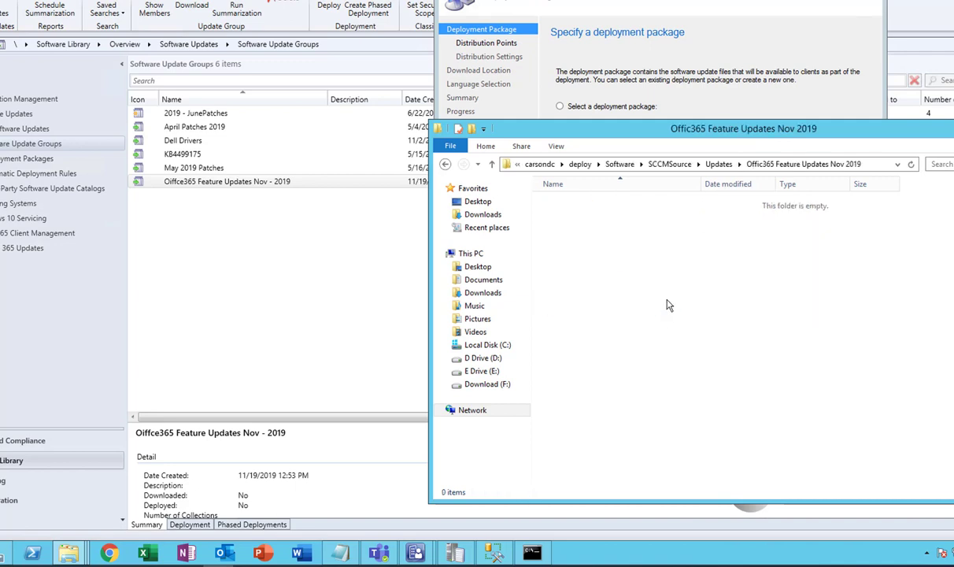
pyautogui.click(871, 165)
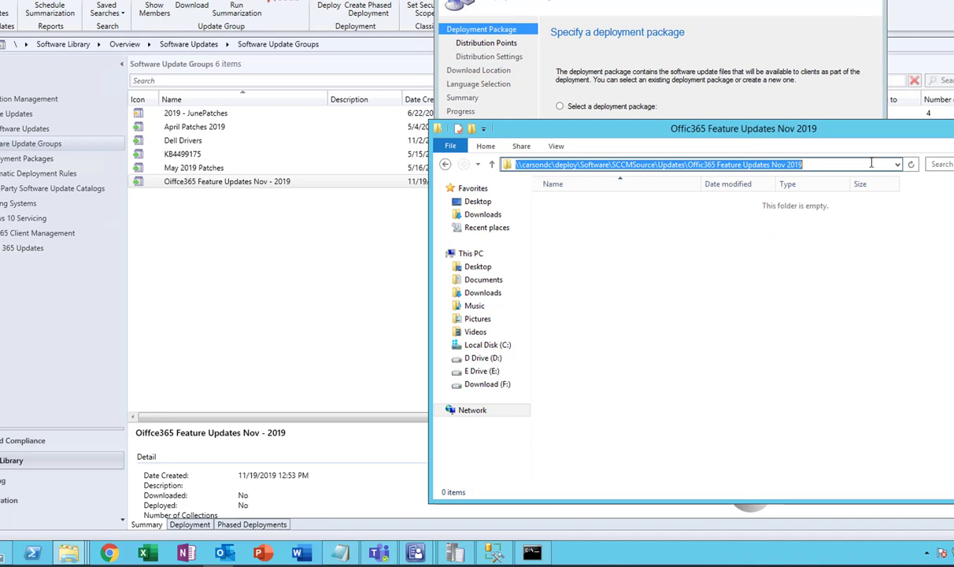
pyautogui.click(714, 37)
pyautogui.click(645, 174)
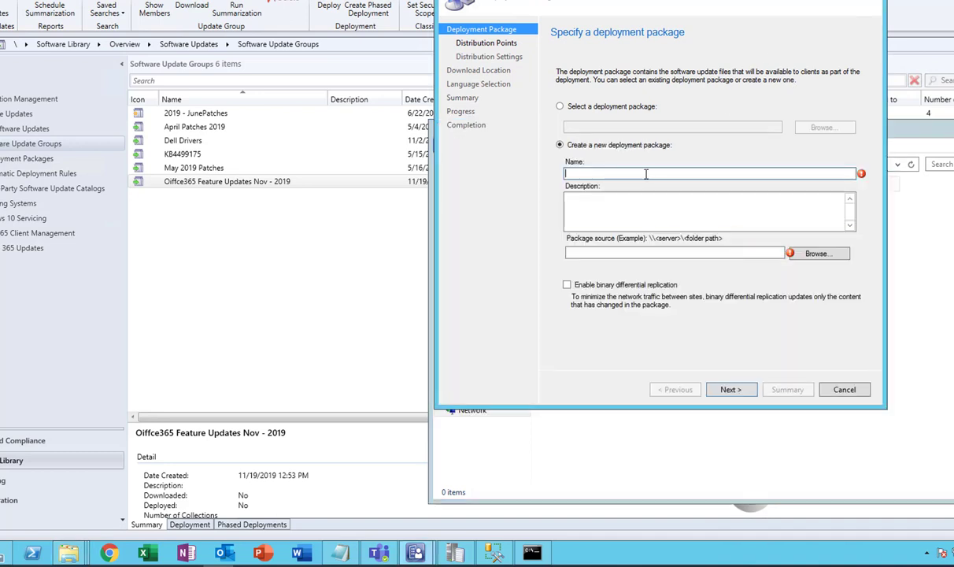
pyautogui.click(639, 252)
pyautogui.hotkey('ctrl', 'v')
# - Name the deployment package "Offic365 Feature Updates Nov 2019" by reusing the folder name from its source path, and continue to distribution points
pyautogui.click(672, 173)
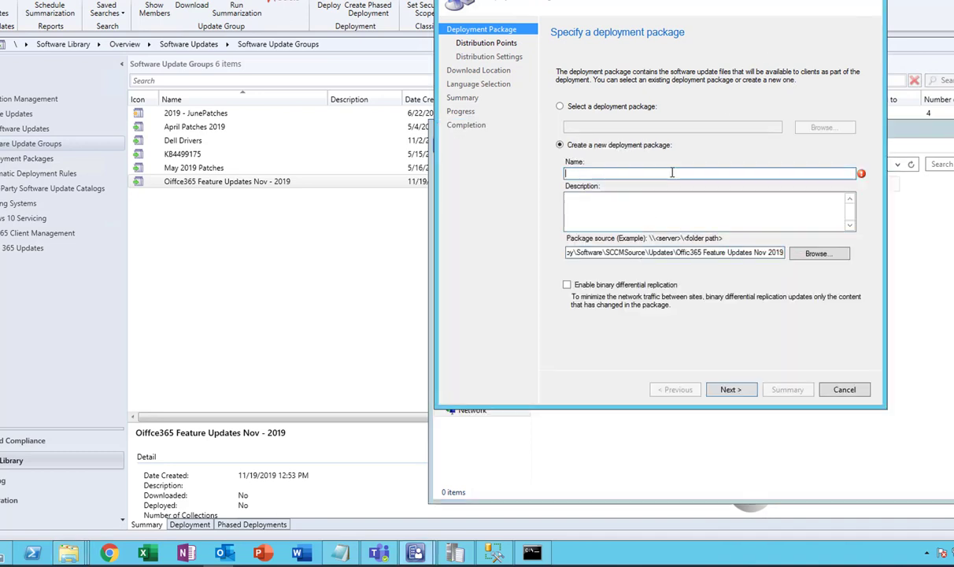
pyautogui.click(679, 251)
pyautogui.moveTo(677, 252); pyautogui.dragTo(828, 233)
pyautogui.hotkey('ctrl', 'c')
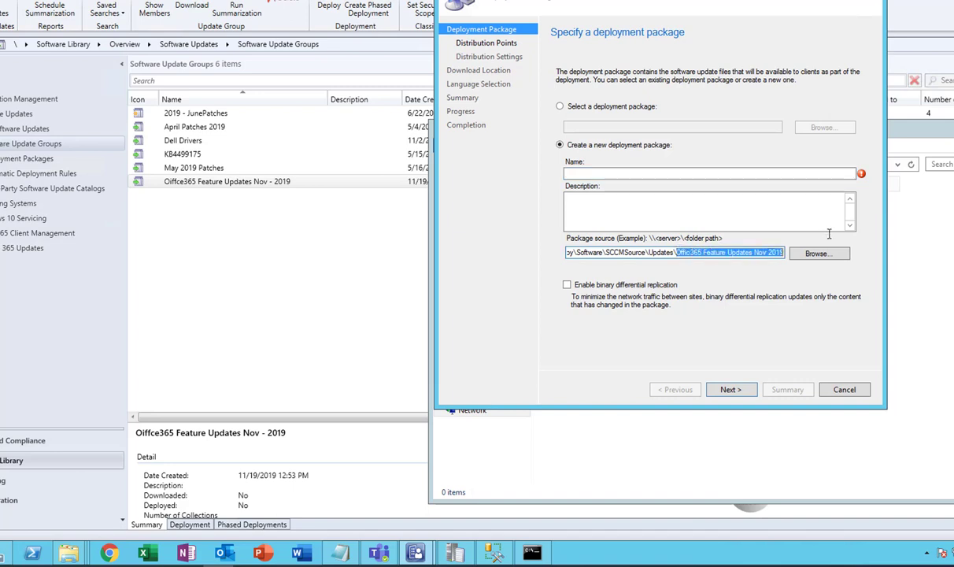
pyautogui.click(647, 172)
pyautogui.hotkey('ctrl', 'v')
pyautogui.click(659, 207)
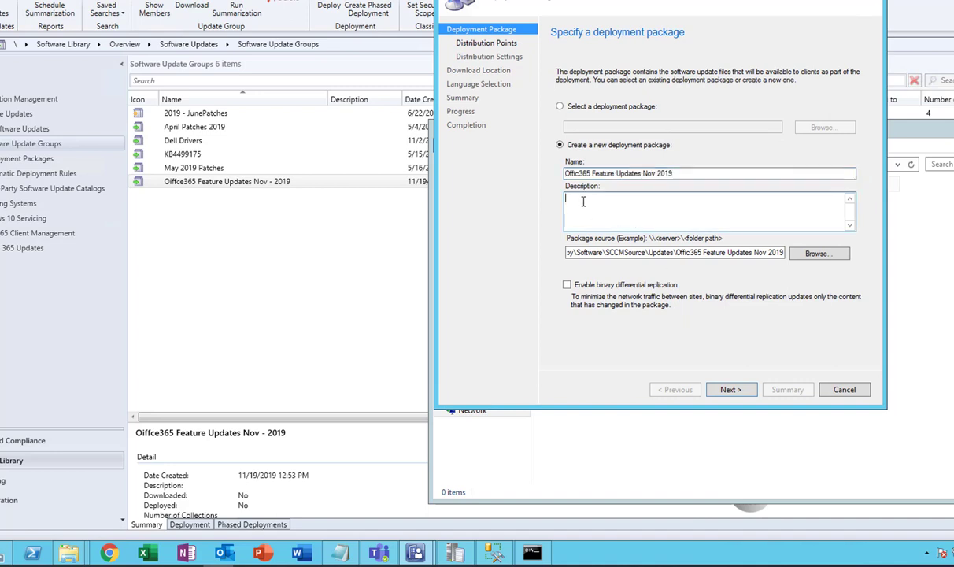
pyautogui.click(728, 390)
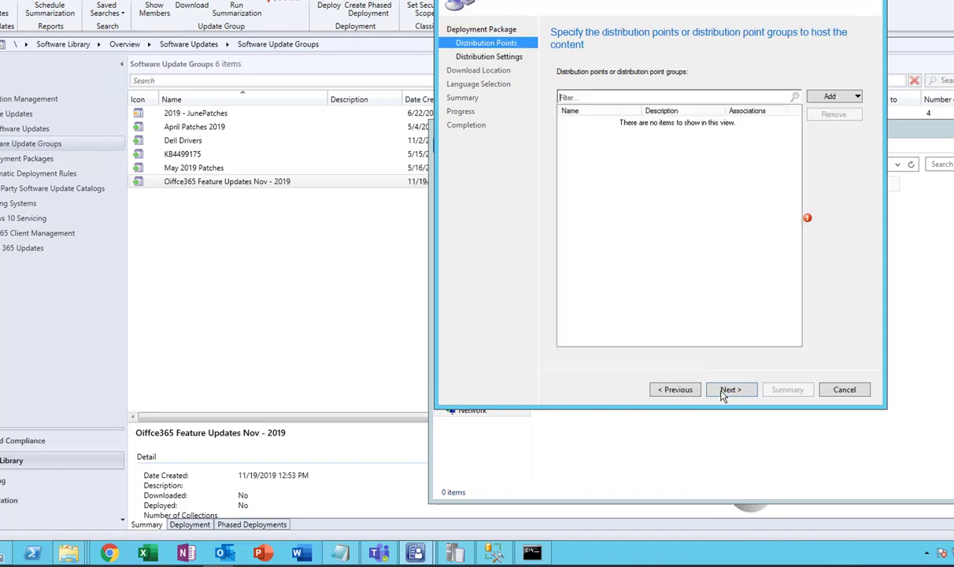
# - Add the distribution point CARSONSCCM.CARSONCLOUD.LOCAL to the package and continue to the distribution settings
pyautogui.click(836, 97)
pyautogui.click(857, 111)
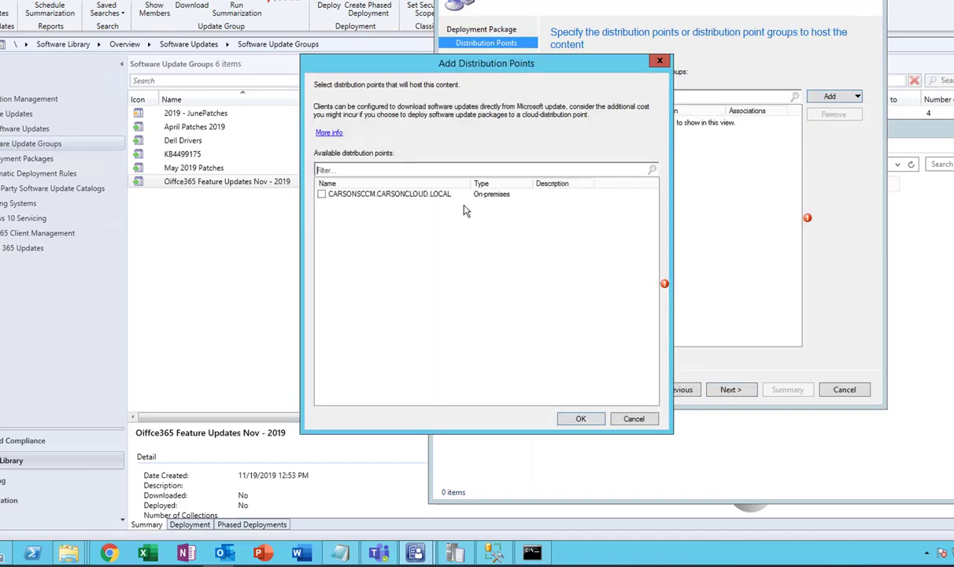
pyautogui.click(321, 194)
pyautogui.click(579, 418)
pyautogui.click(734, 389)
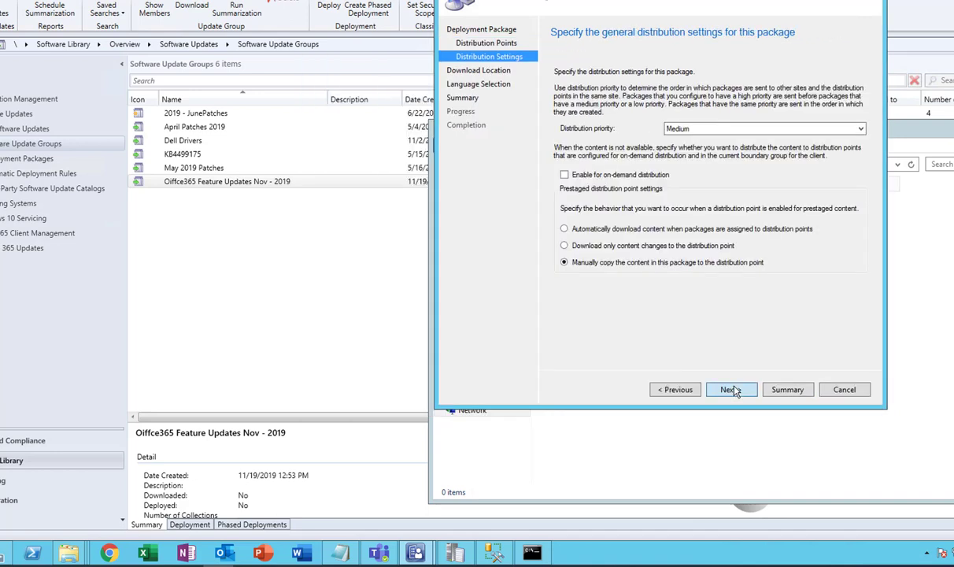
# - Keep the default distribution settings, Internet download source and English language, and start downloading the updates
pyautogui.click(733, 391)
pyautogui.click(733, 390)
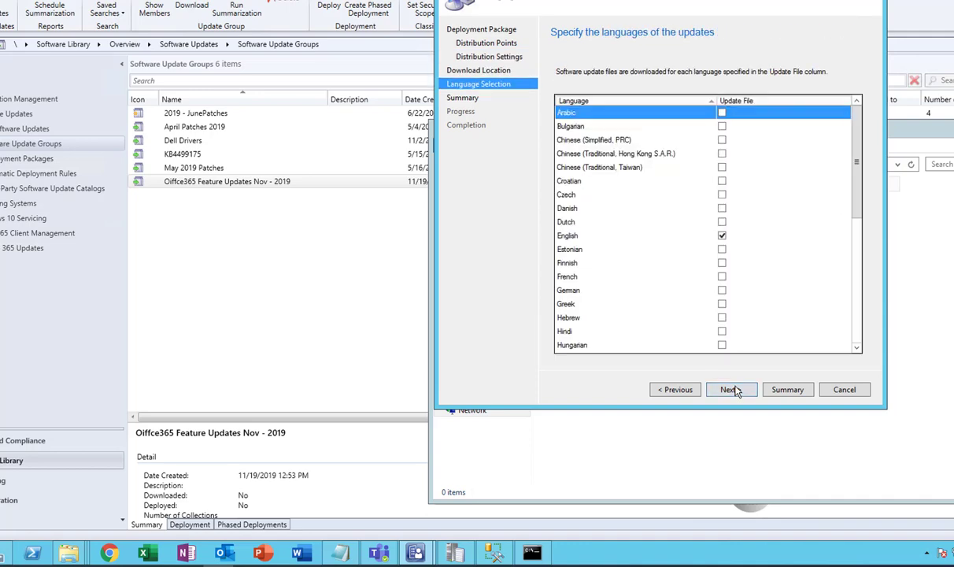
pyautogui.click(682, 393)
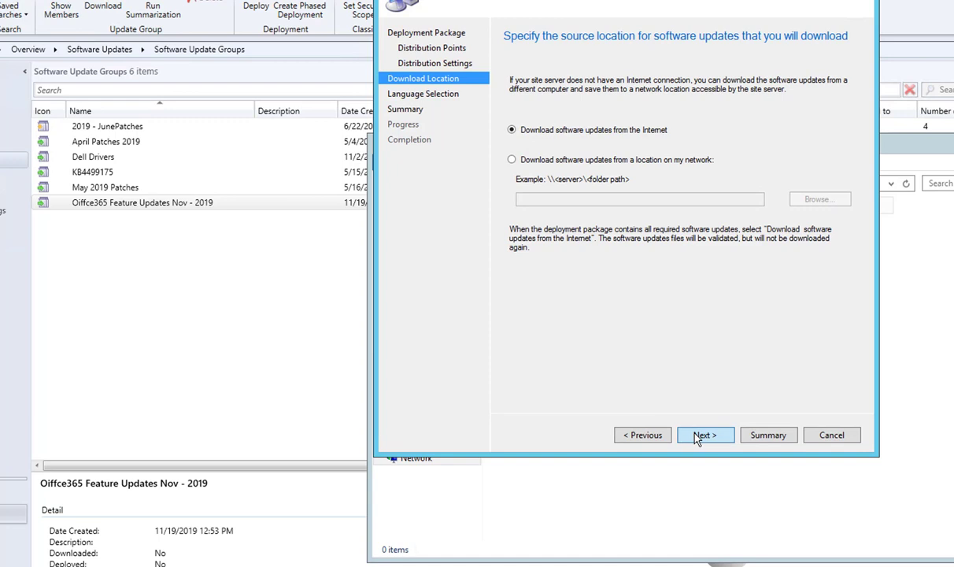
pyautogui.click(696, 435)
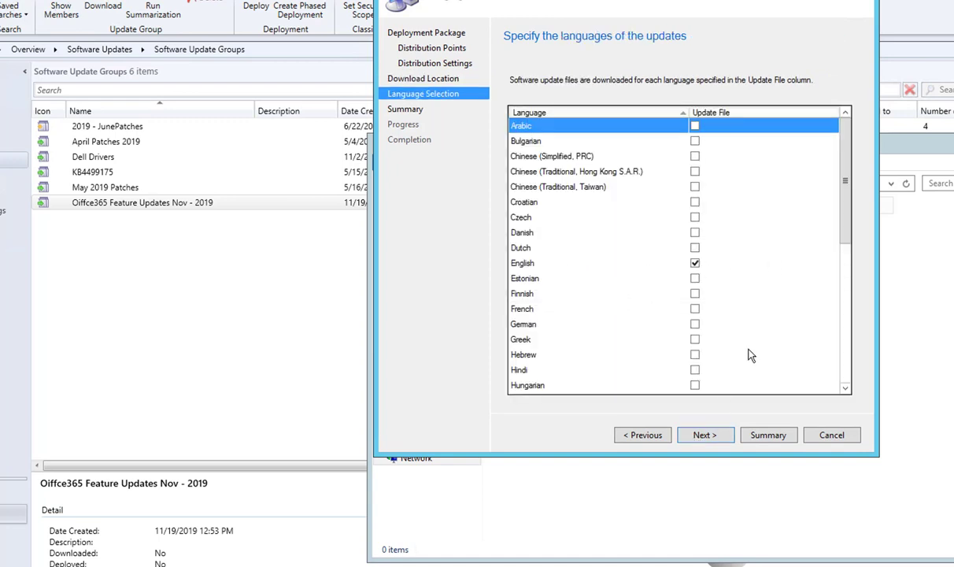
pyautogui.click(705, 436)
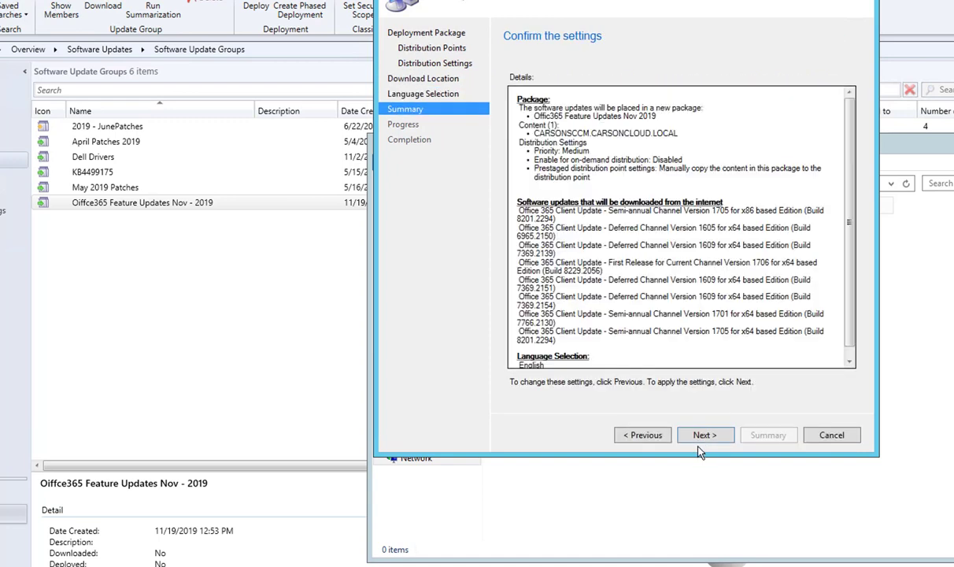
pyautogui.click(704, 435)
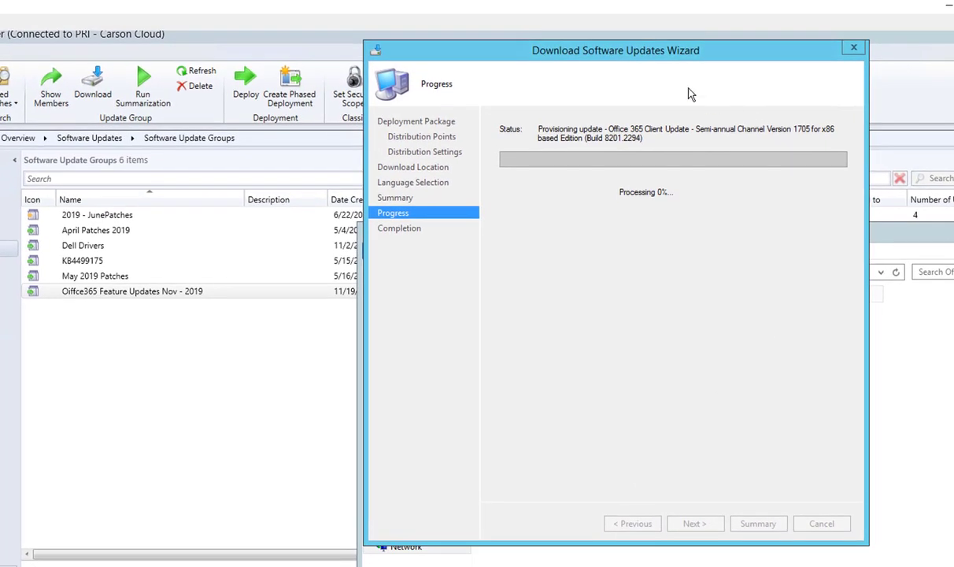
# - Move the download wizard aside, bring the package source folder window to the front and widen its Name column
pyautogui.moveTo(639, 55); pyautogui.dragTo(271, 63)
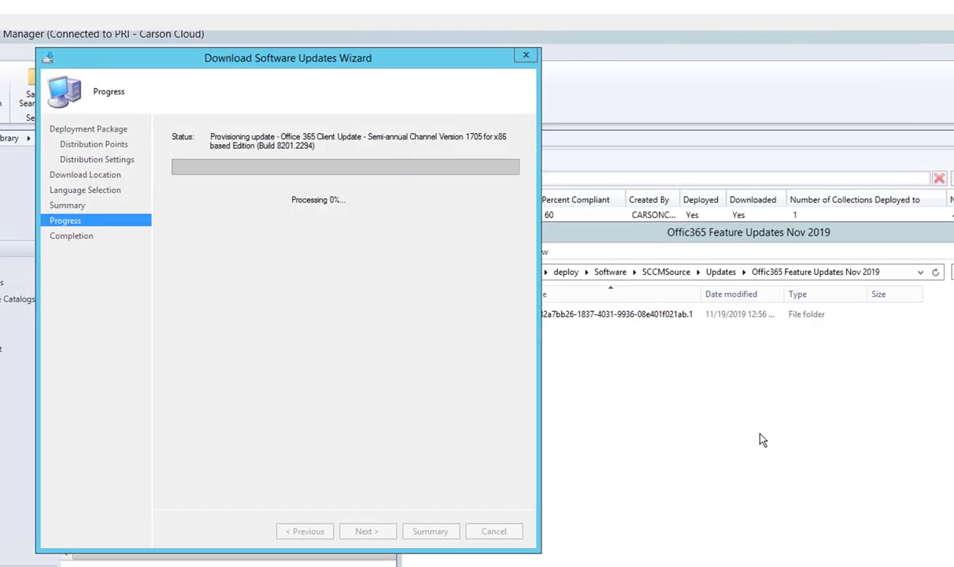
pyautogui.click(728, 441)
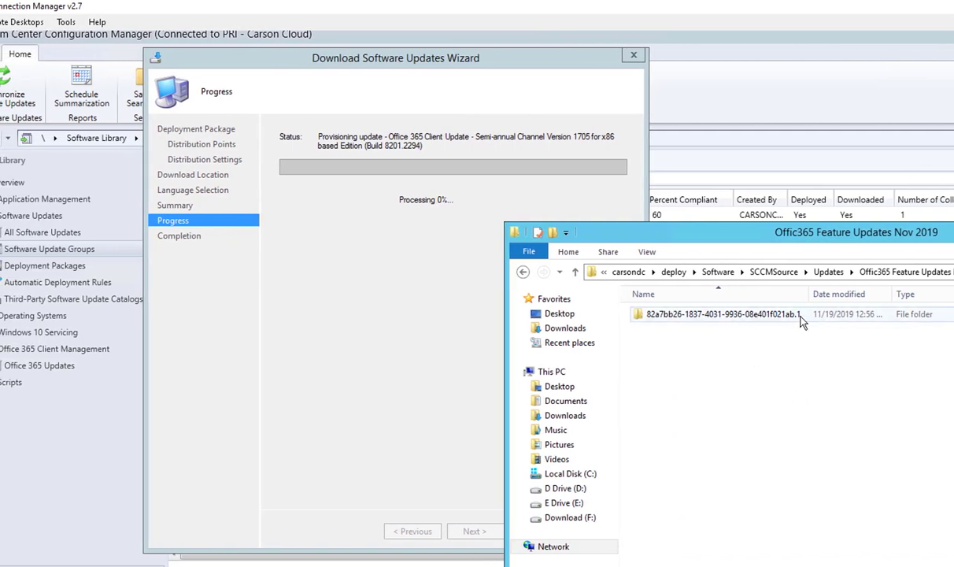
pyautogui.moveTo(808, 293); pyautogui.dragTo(867, 293)
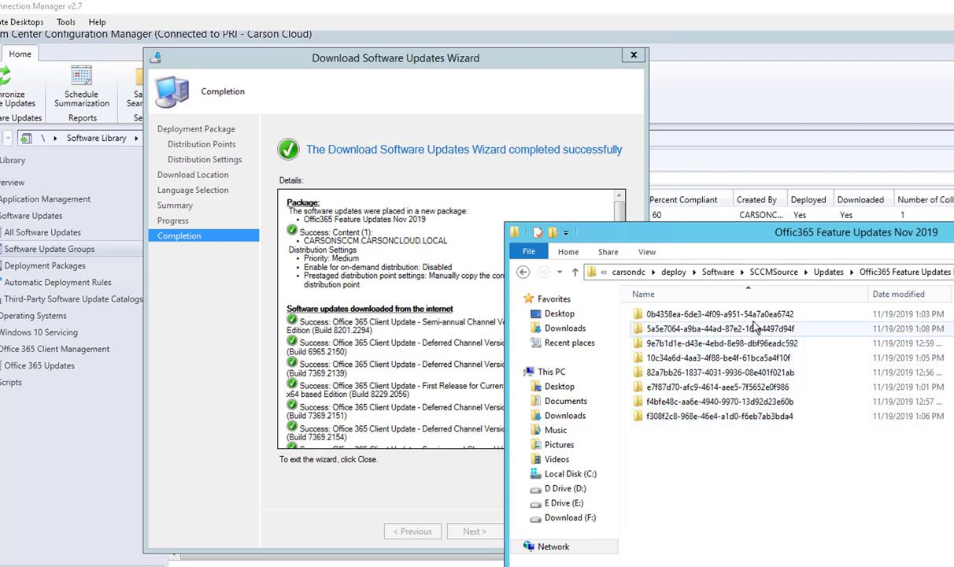
# - Review the download wizard's completion details for the Office 365 updates and close the wizard
pyautogui.click(393, 465)
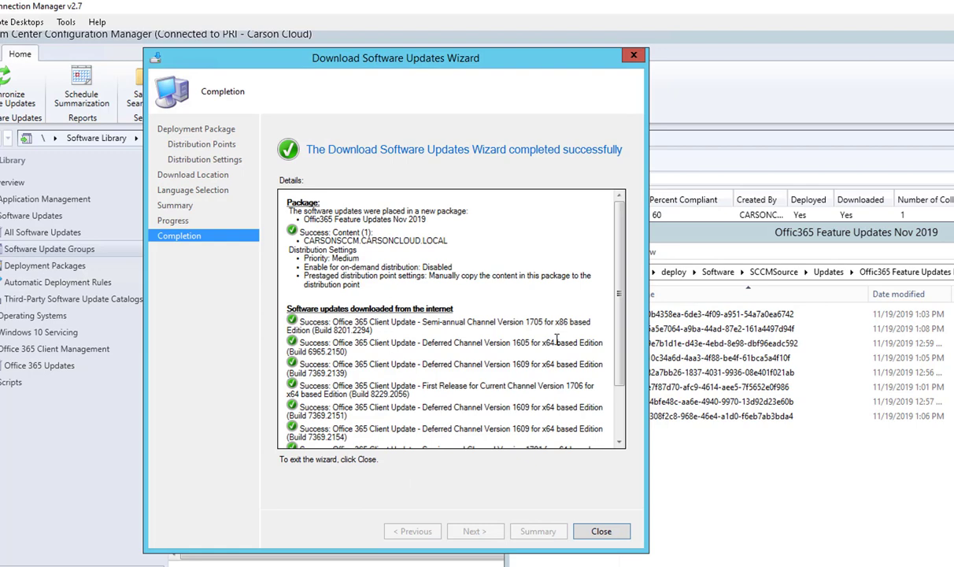
pyautogui.scroll(-3, 614, 363)
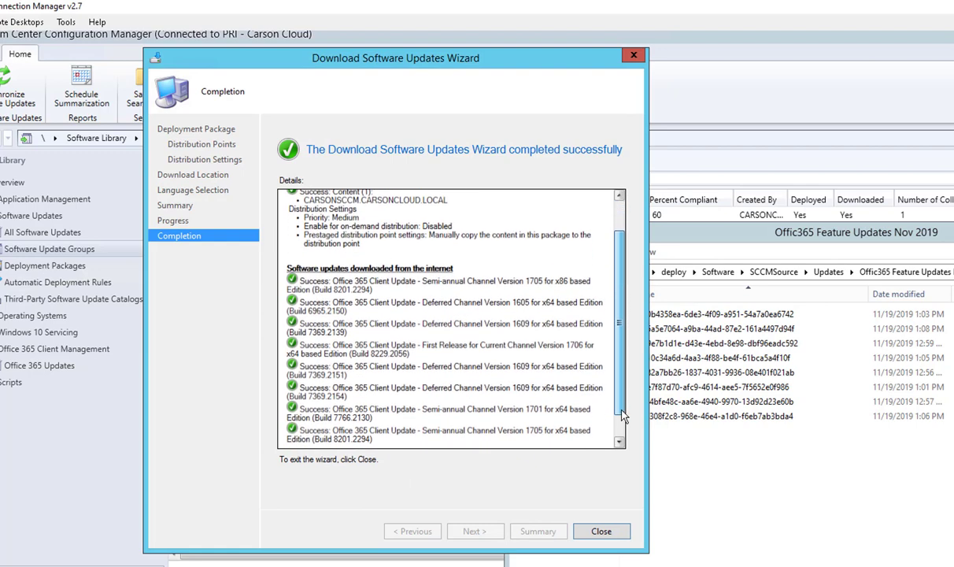
pyautogui.click(602, 531)
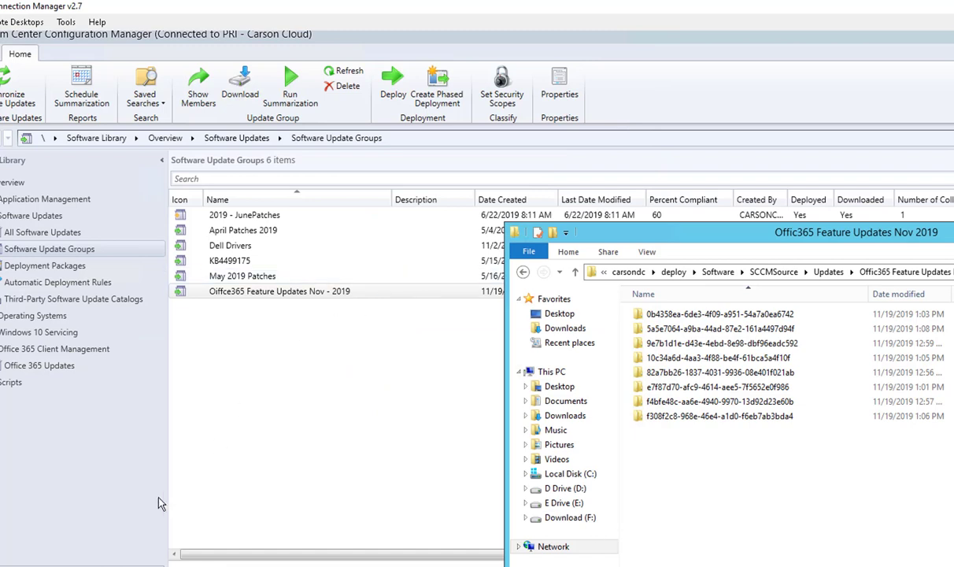
# - Refresh the status of the Oiffce365 Feature Updates Nov - 2019 software update group
pyautogui.click(276, 293)
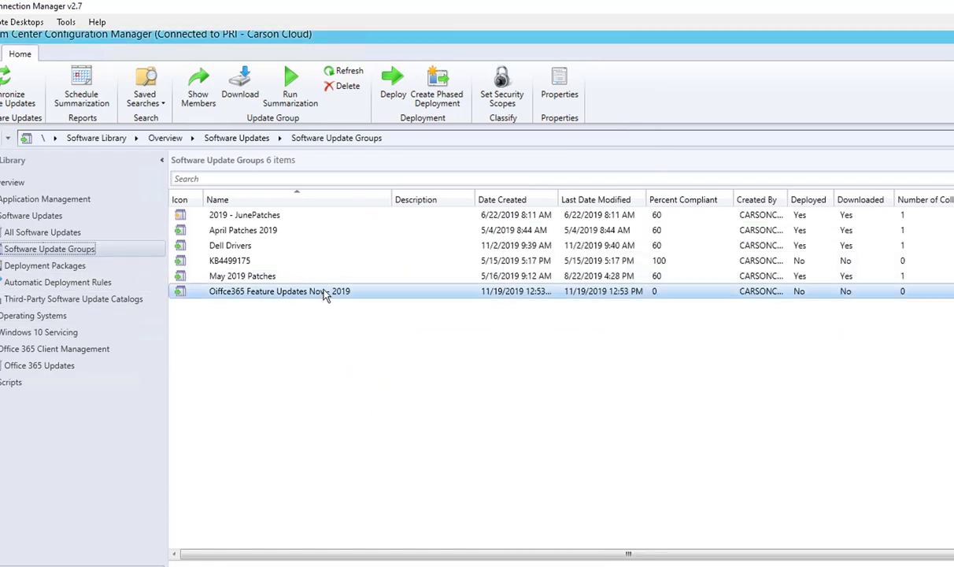
pyautogui.rightClick(325, 294)
pyautogui.click(342, 348)
# - Check the demo task list in the PowerPoint slide show and return to the Configuration Manager console
pyautogui.rightClick(287, 297)
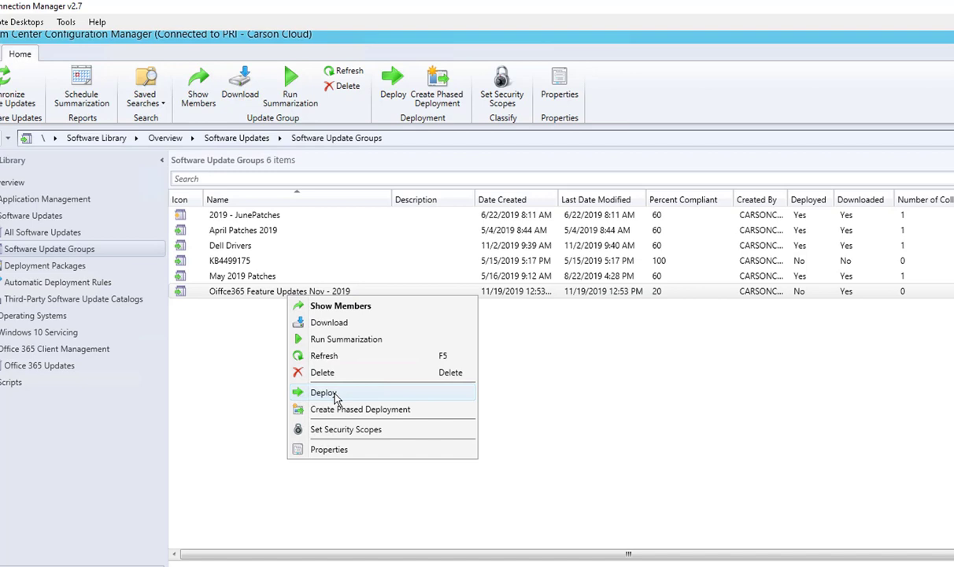
pyautogui.click(257, 383)
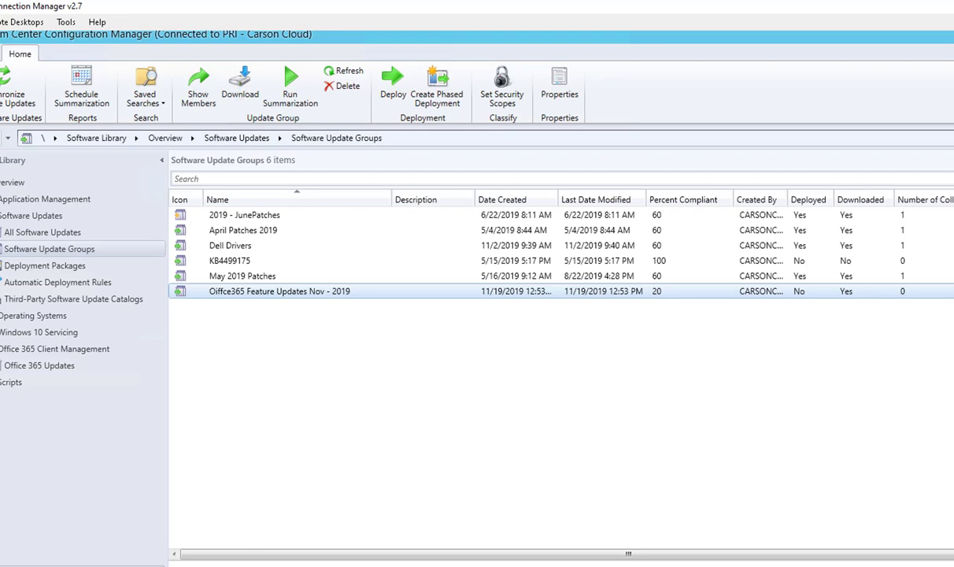
pyautogui.hotkey('alt', 'Tab')
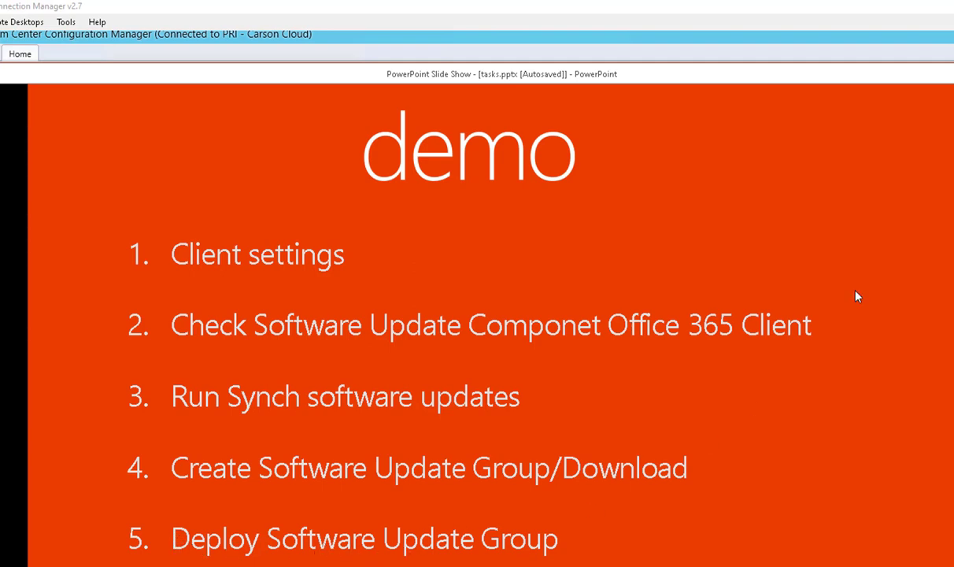
pyautogui.hotkey('alt', 'Tab')
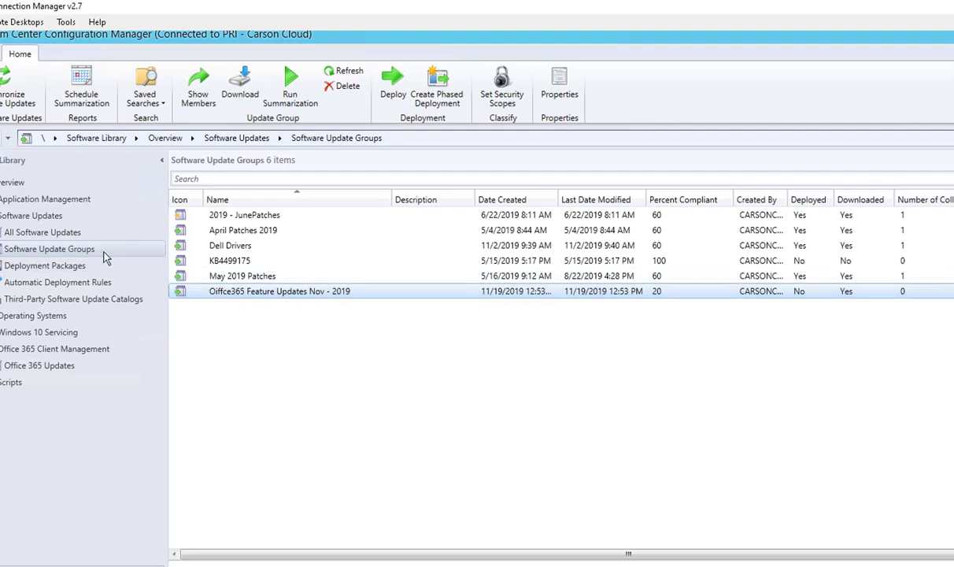
# - Start deploying the Oiffce365 Feature Updates Nov - 2019 group and reuse the update group's name as the deployment name
pyautogui.rightClick(286, 291)
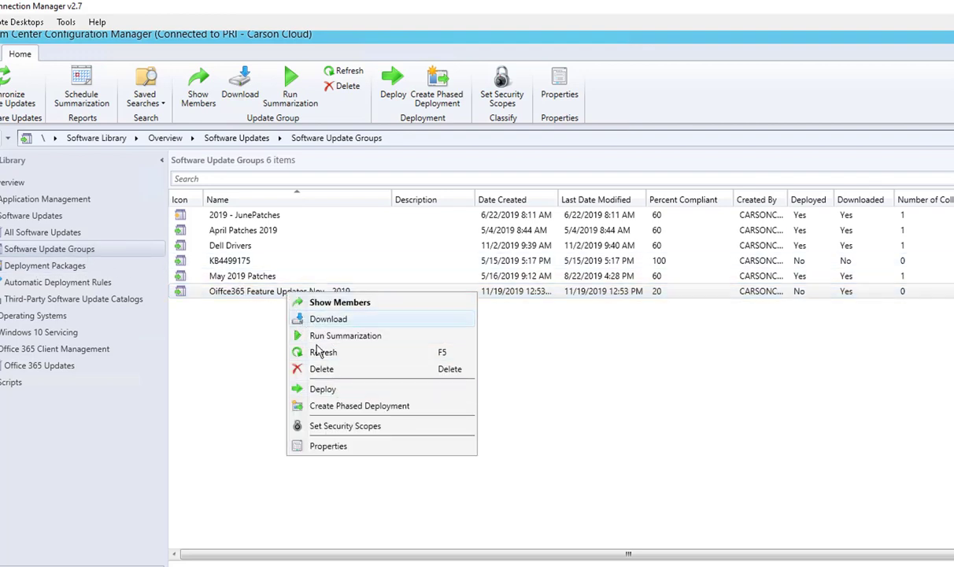
pyautogui.click(323, 389)
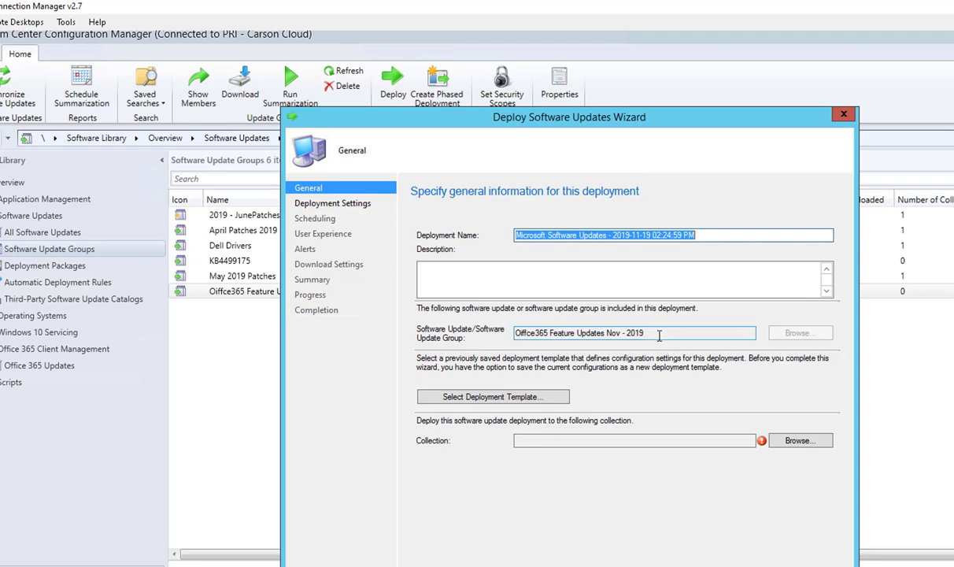
pyautogui.moveTo(660, 332); pyautogui.dragTo(239, 384)
pyautogui.hotkey('ctrl', 'c')
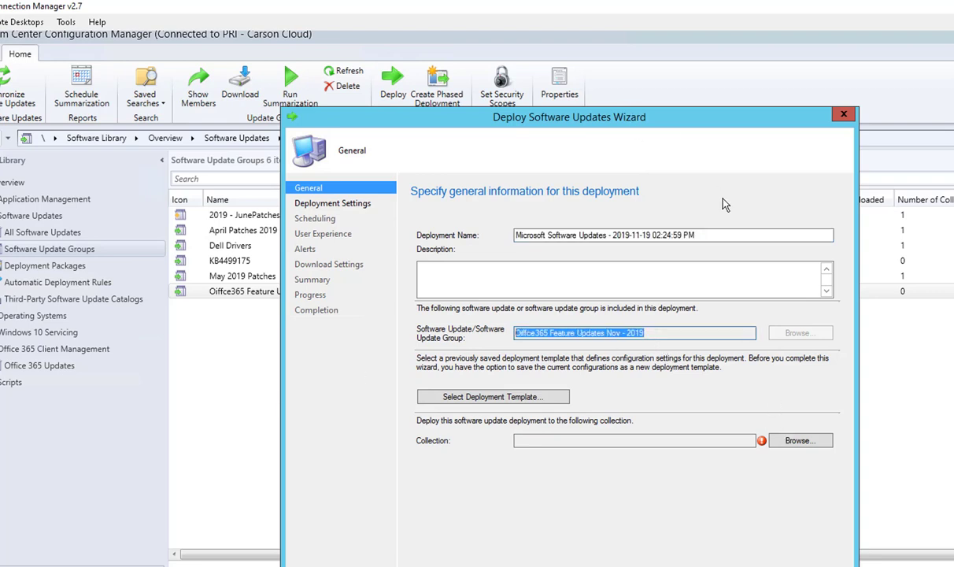
pyautogui.moveTo(719, 233); pyautogui.dragTo(160, 172)
pyautogui.hotkey('ctrl', 'v')
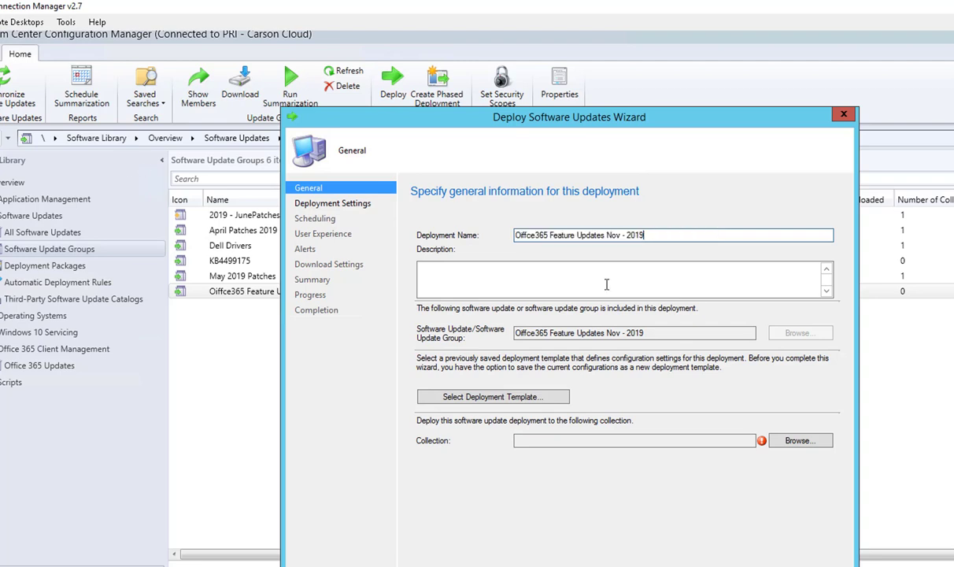
# - Target the deployment at the All Desktop and Server Clients collection and keep the Required deployment settings, continuing to scheduling
pyautogui.click(616, 442)
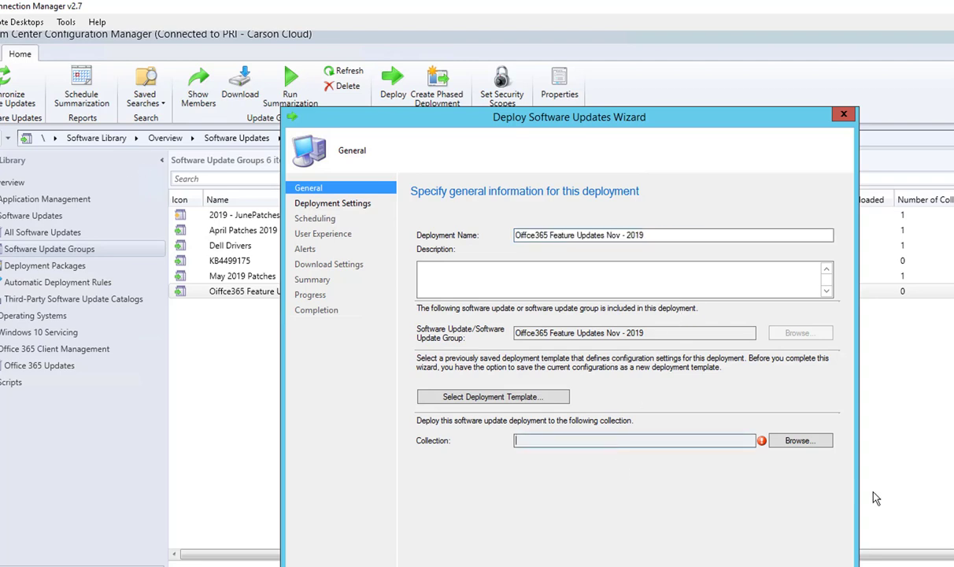
pyautogui.click(768, 441)
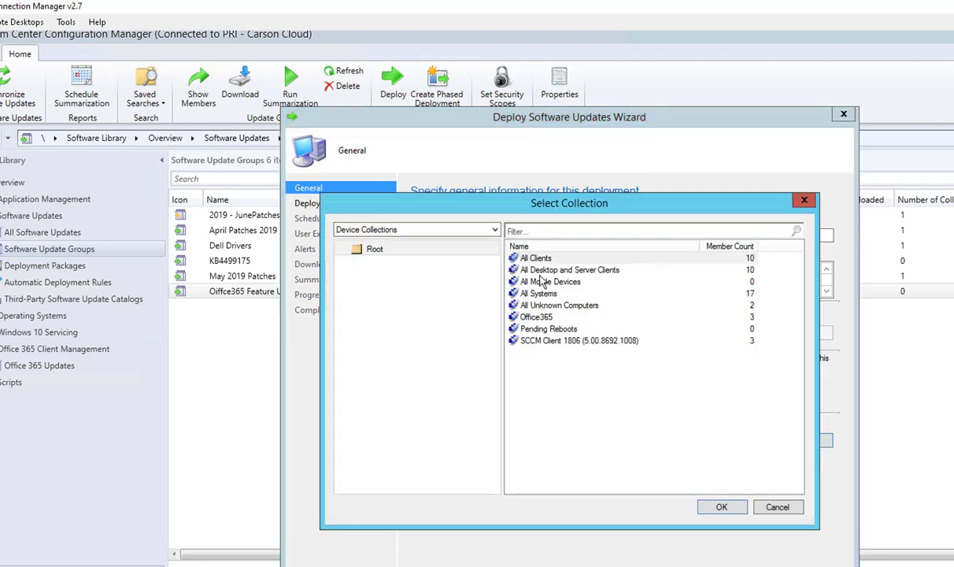
pyautogui.click(526, 270)
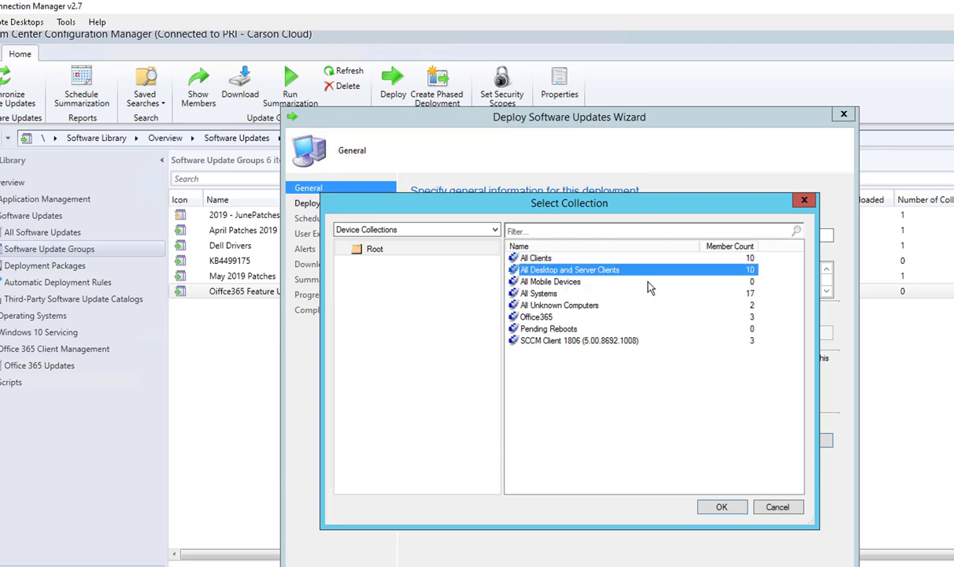
pyautogui.click(720, 506)
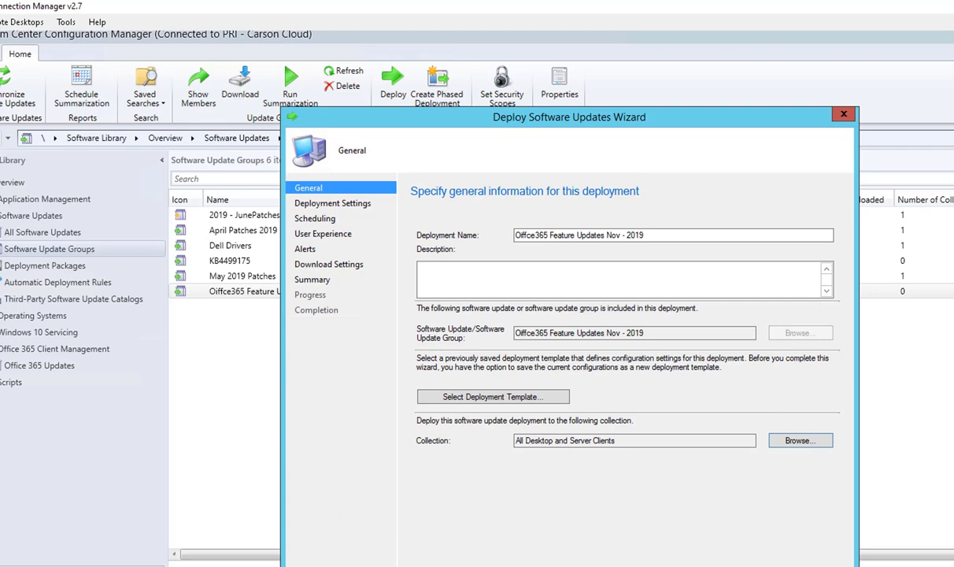
pyautogui.press('Return')
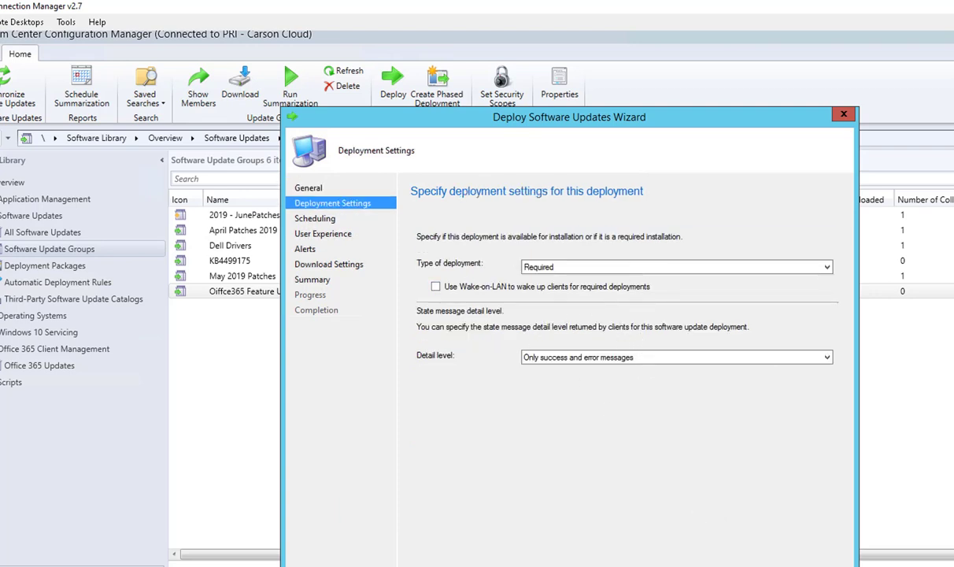
pyautogui.press('Return')
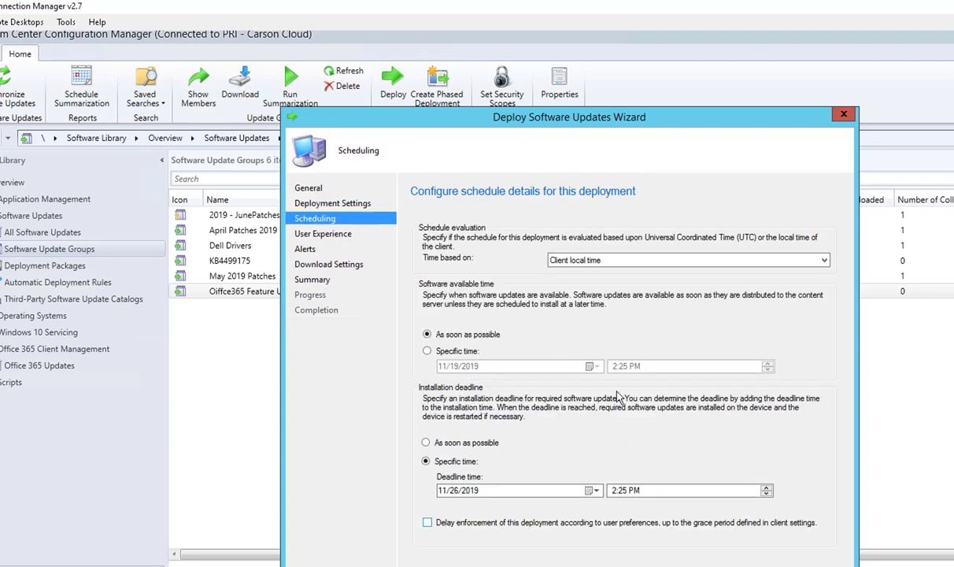
# - Schedule the deployment on client local time with both the software available time and the installation deadline as soon as possible, continuing to user experience
pyautogui.click(574, 260)
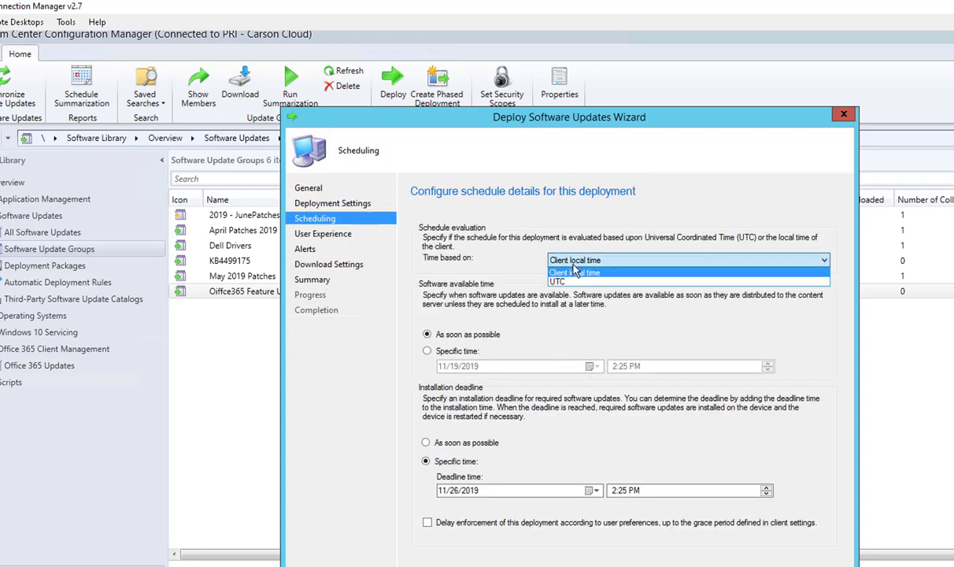
pyautogui.click(464, 337)
pyautogui.click(464, 443)
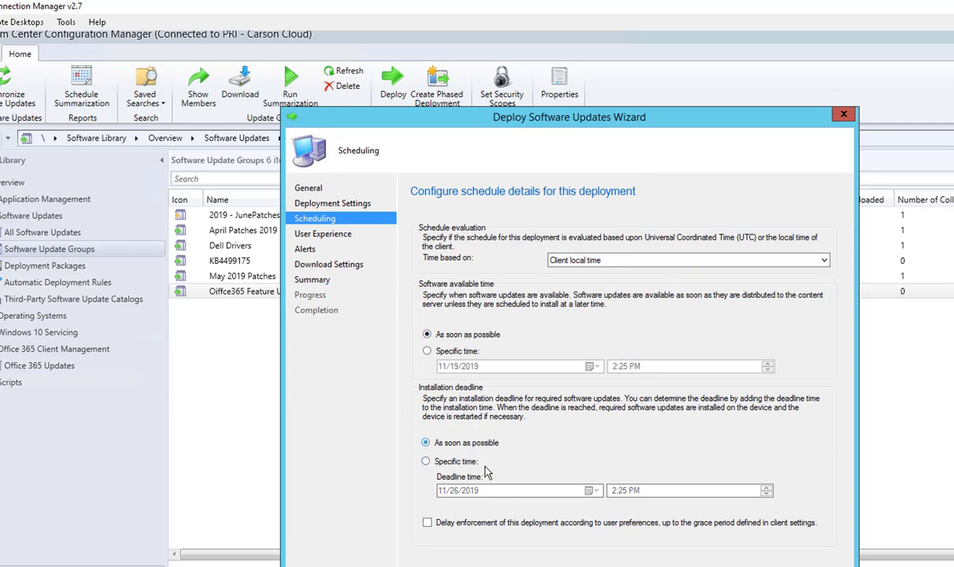
pyautogui.click(445, 461)
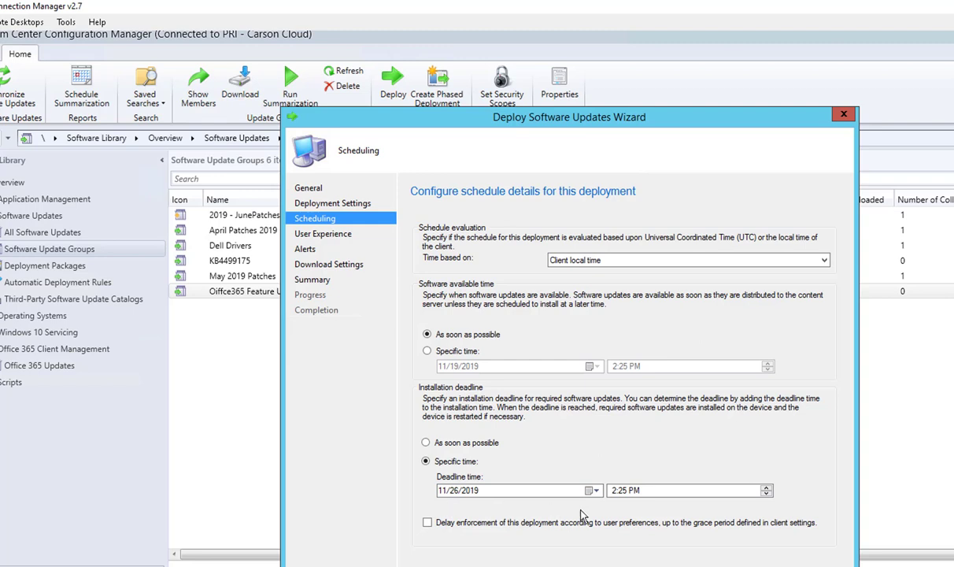
pyautogui.click(464, 446)
pyautogui.hotkey('alt', 'n')
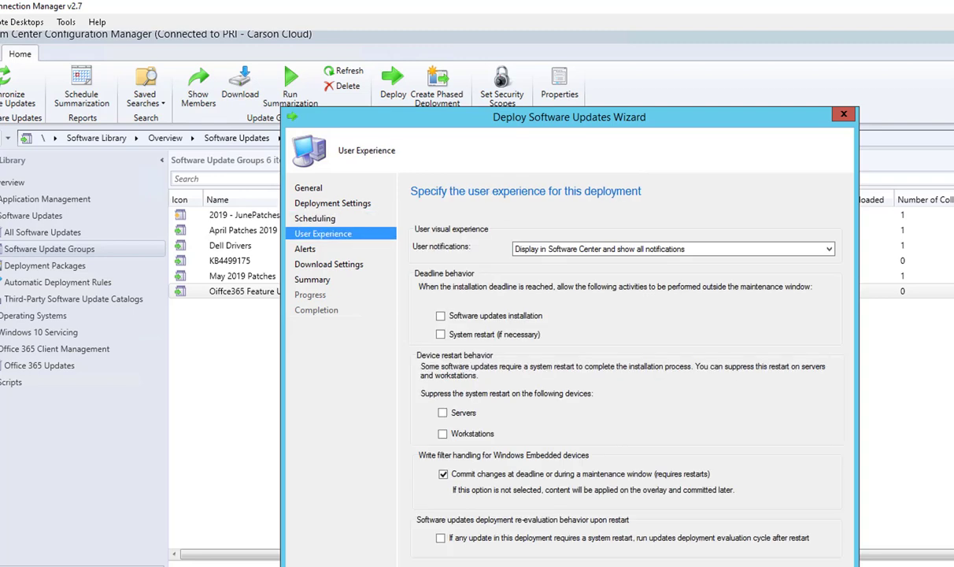
# - Show notifications only for computer restarts and run the updates deployment evaluation cycle after restart, continuing to the alert options
pyautogui.click(646, 249)
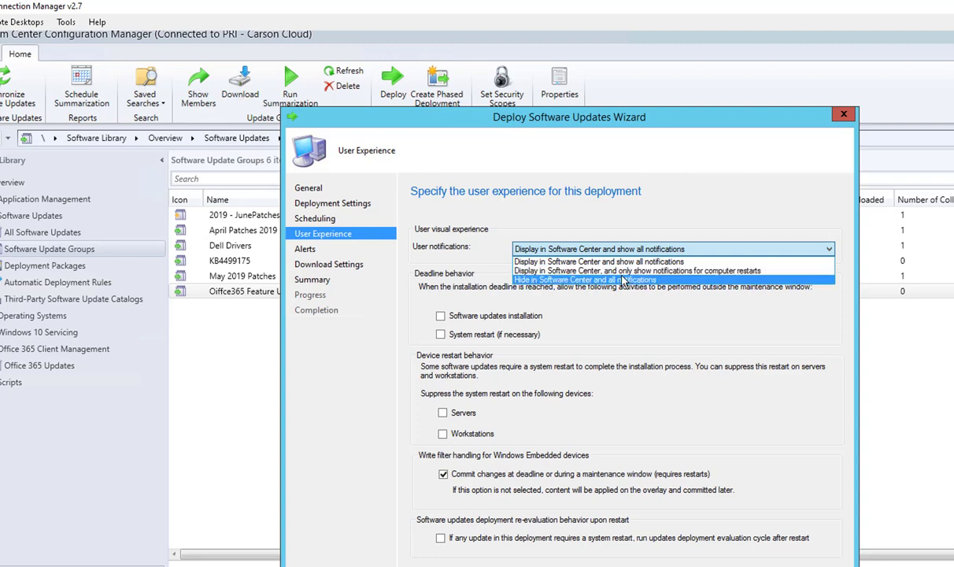
pyautogui.click(704, 272)
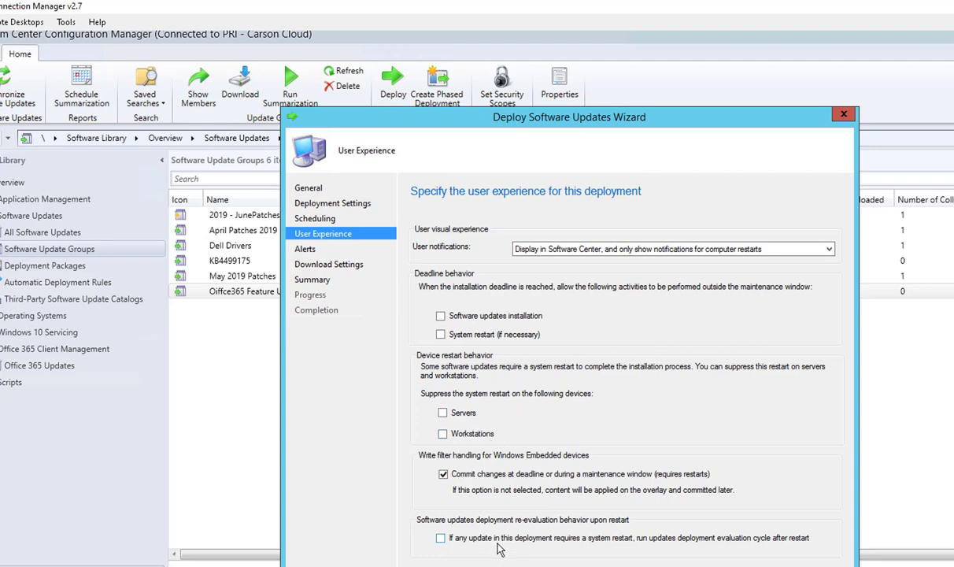
pyautogui.click(452, 542)
pyautogui.hotkey('alt', 'n')
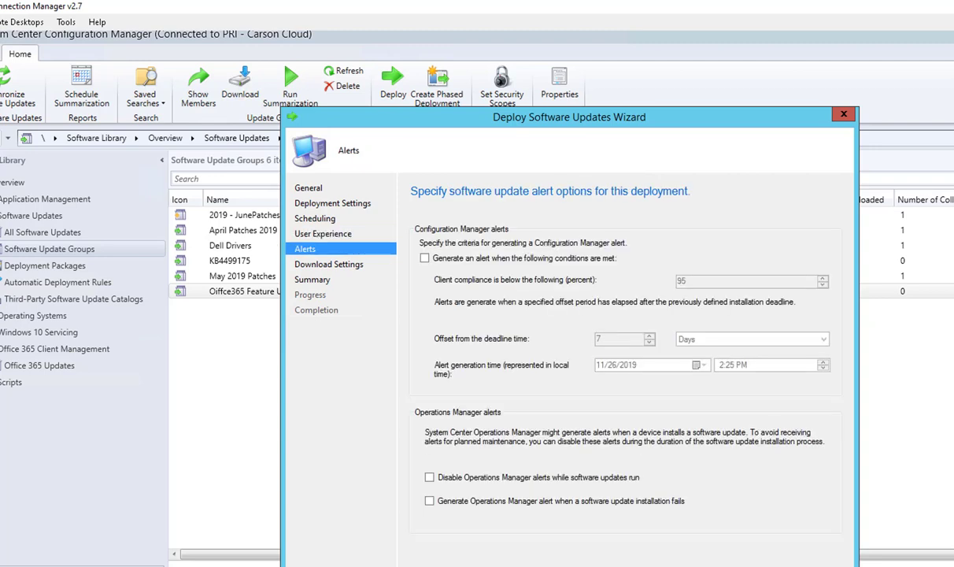
# - Keep the default alerts, and allow content download from Microsoft Updates and over metered Internet connections in the download settings, continuing to the summary
pyautogui.hotkey('alt', 'n')
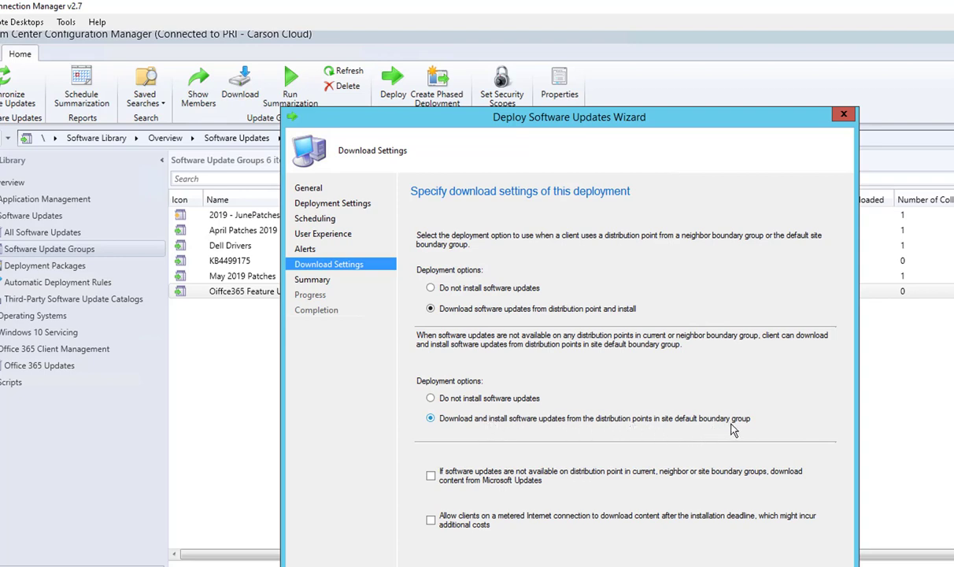
pyautogui.click(431, 479)
pyautogui.click(437, 522)
pyautogui.press('Return')
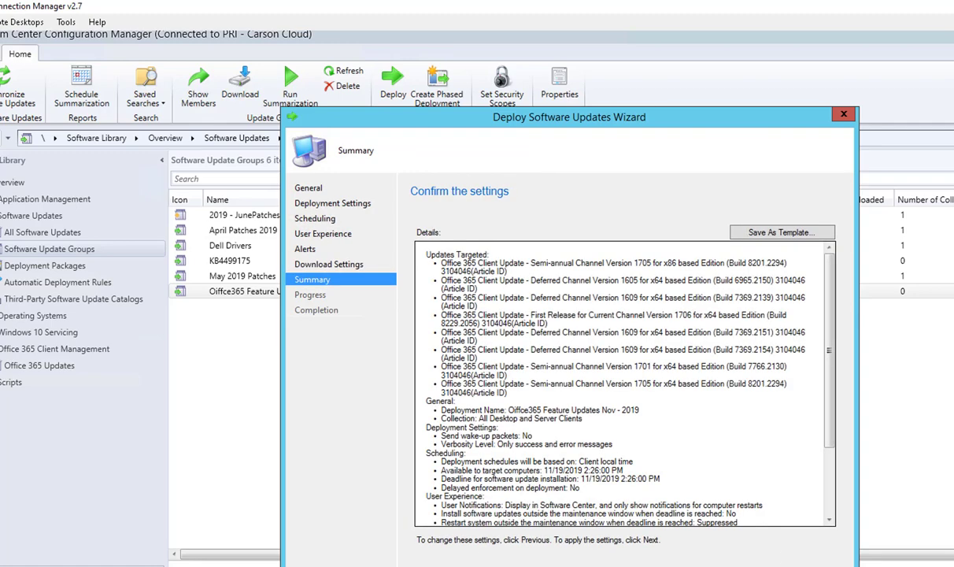
# - Review the deployment summary, apply the settings to create the deployment, check the completion details and close the wizard
pyautogui.scroll(-4, 785, 488)
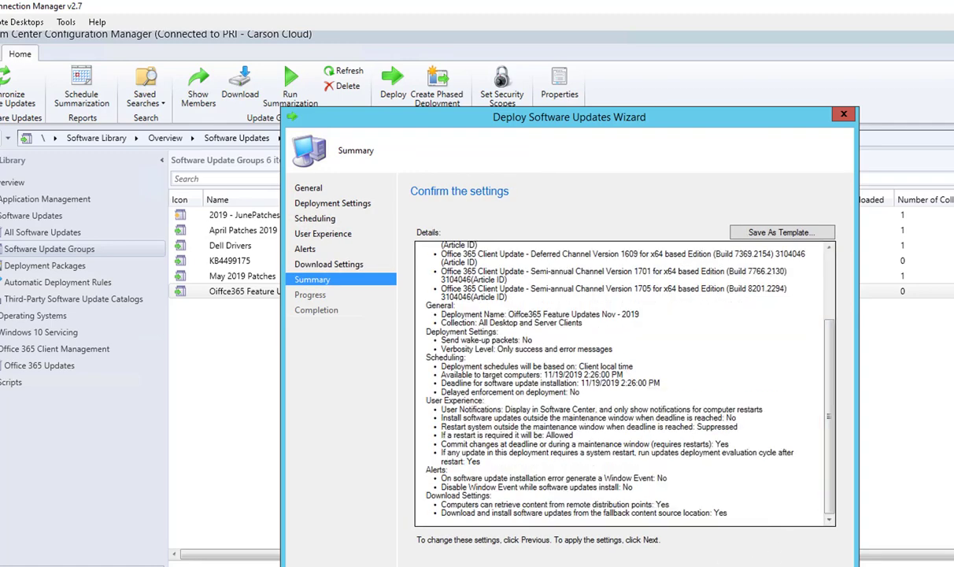
pyautogui.press('Return')
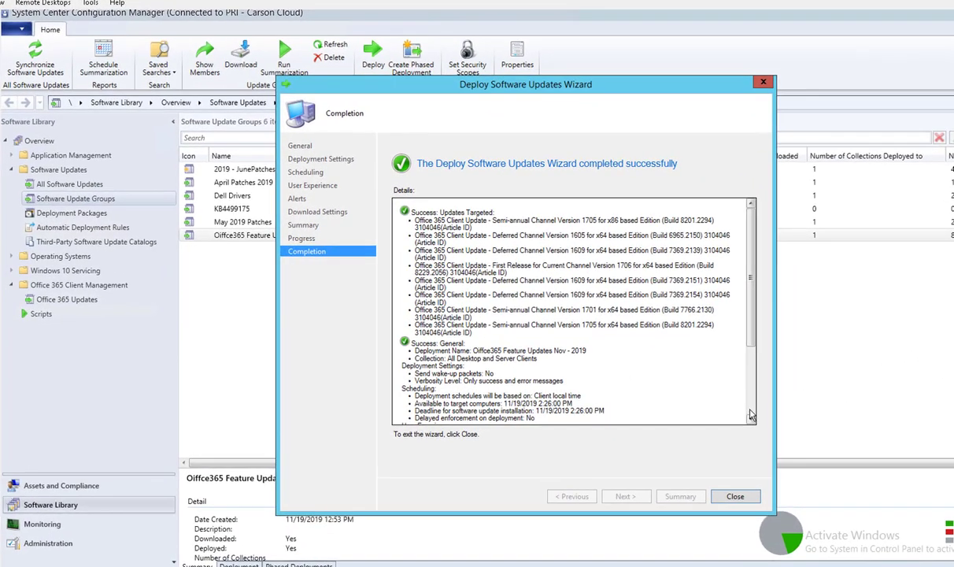
pyautogui.click(763, 407)
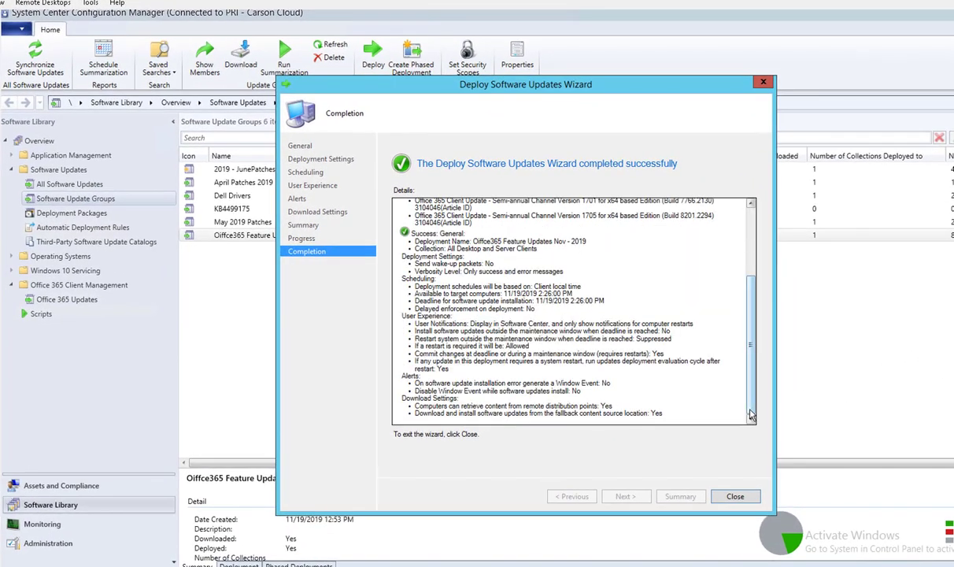
pyautogui.click(734, 496)
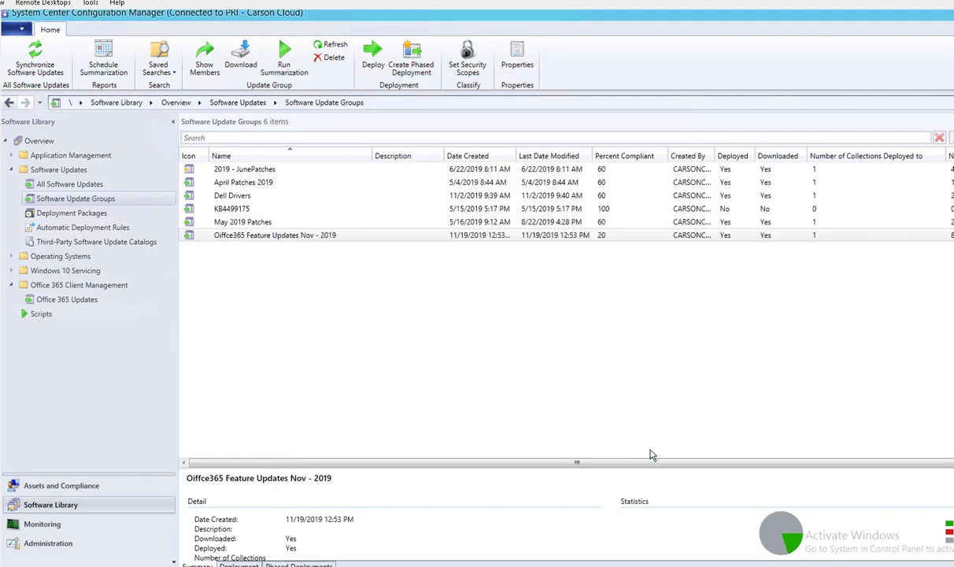